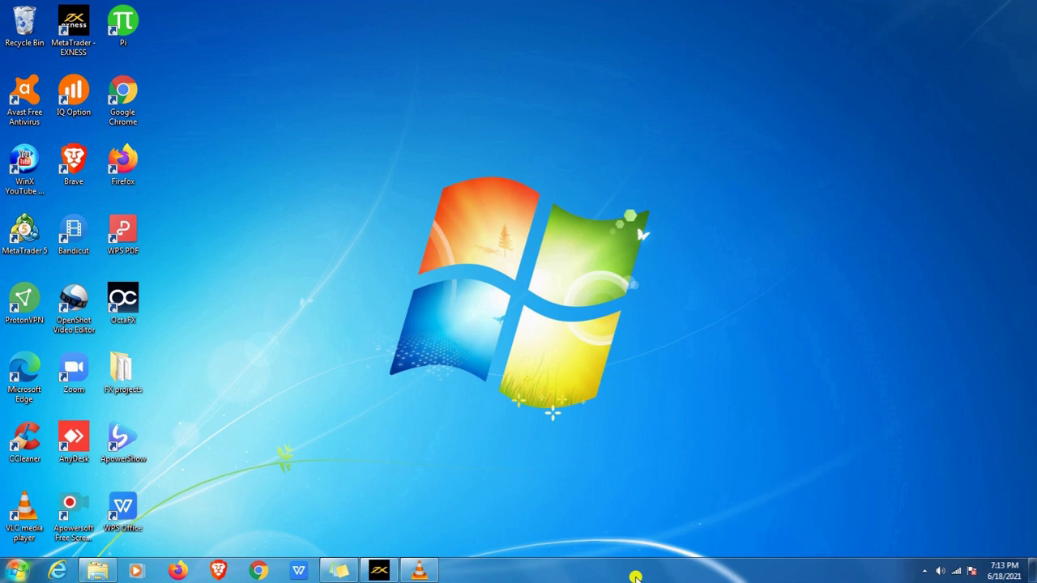
Step: Restore the MetaTrader 4 window from the taskbar
click(379, 571)
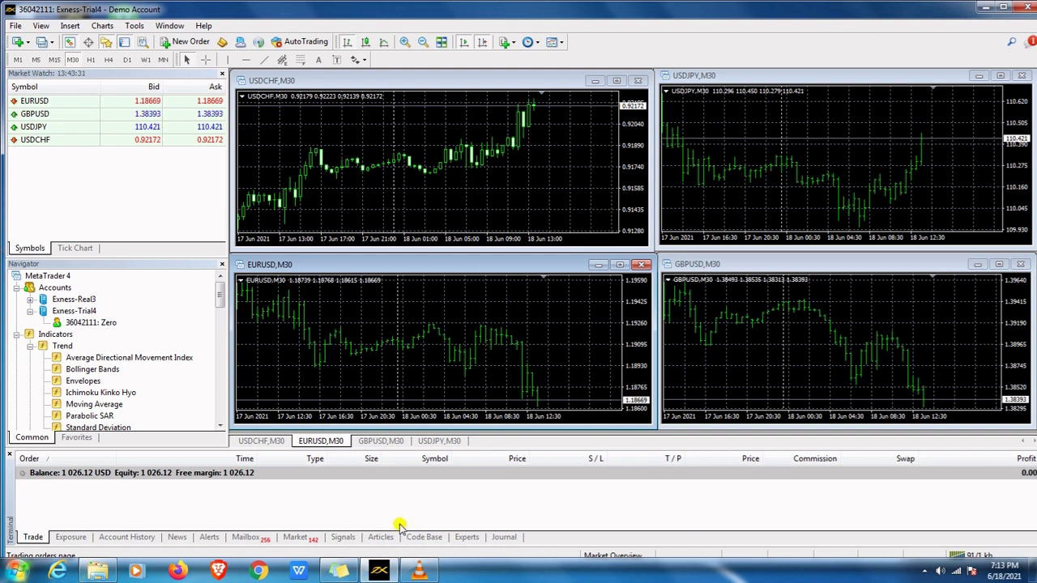
Step: Log back into the saved trial login with Exness-Trial4 selected as the trade server
click(14, 27)
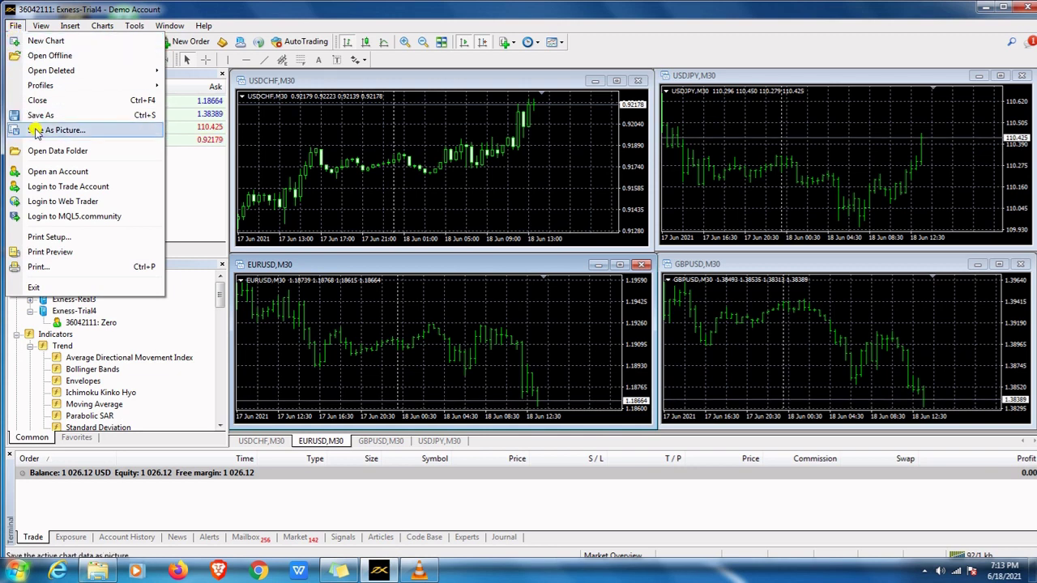
click(46, 188)
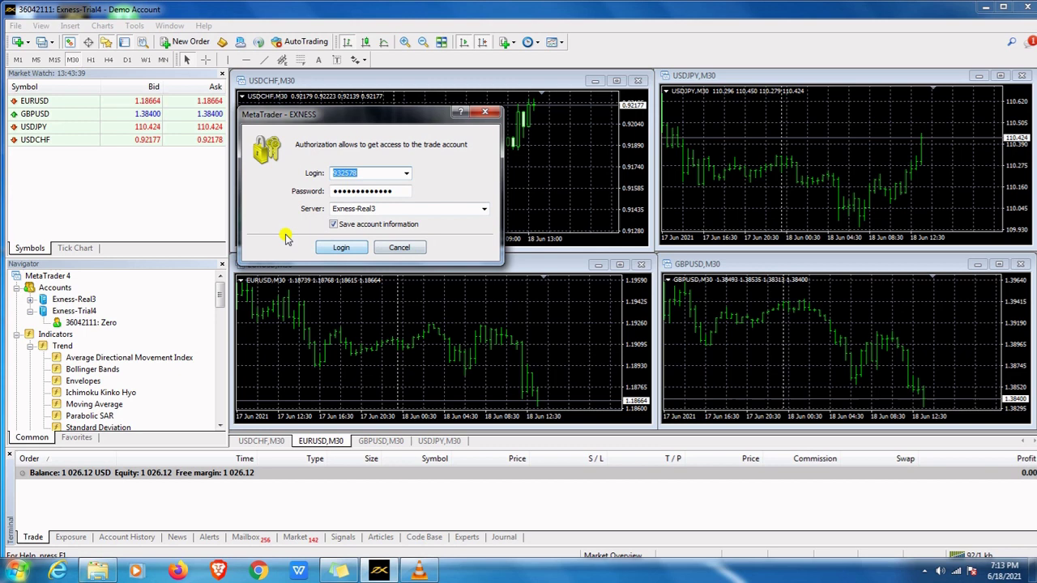
click(409, 177)
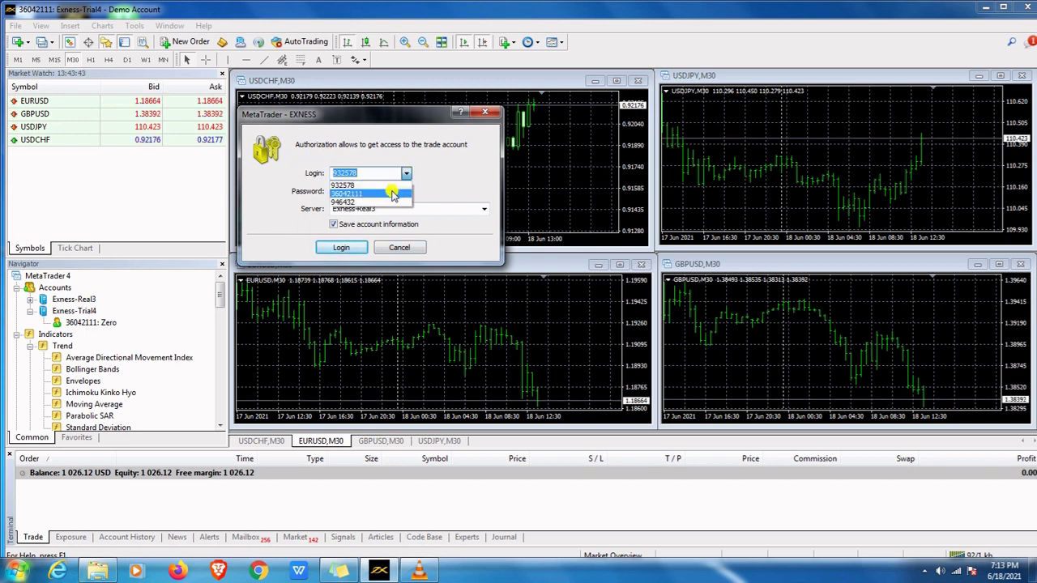
click(391, 191)
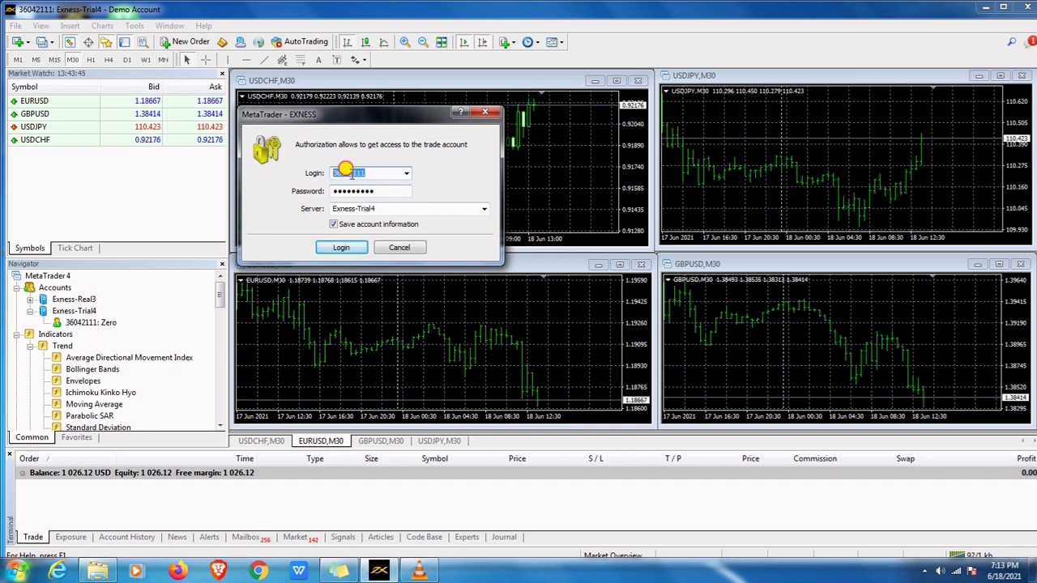
key(Tab)
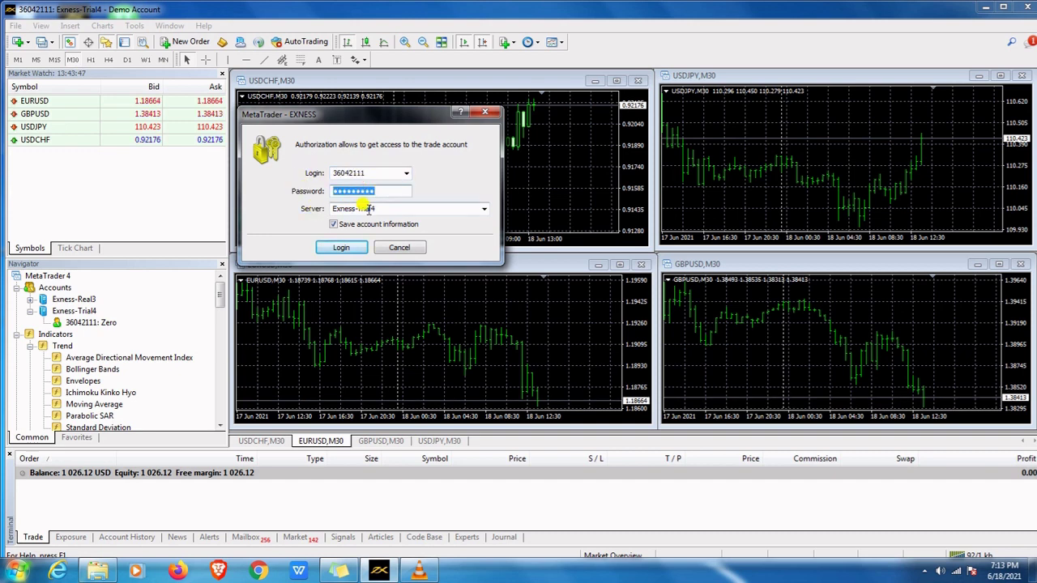
key(Tab)
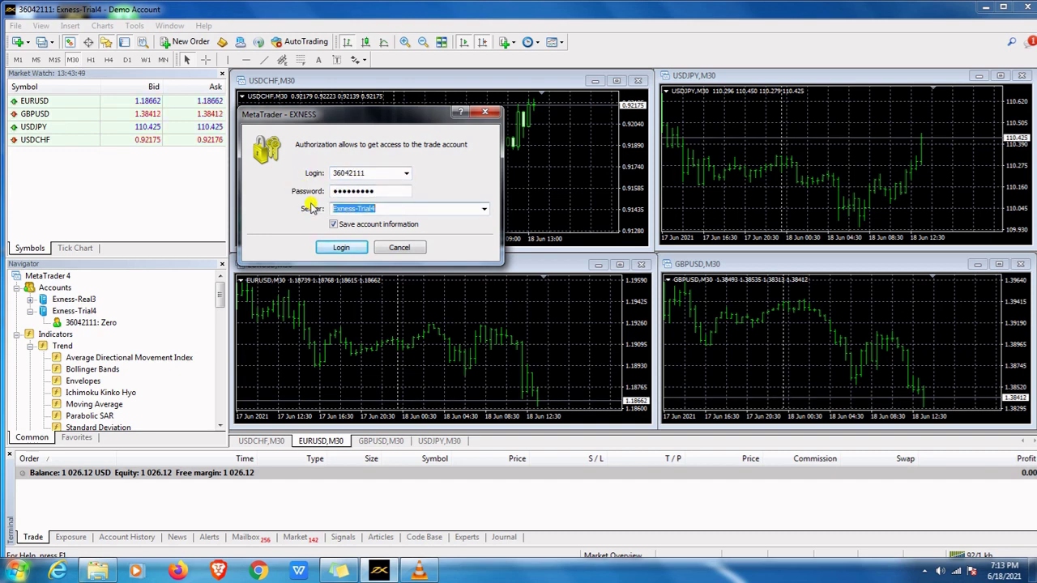
click(484, 210)
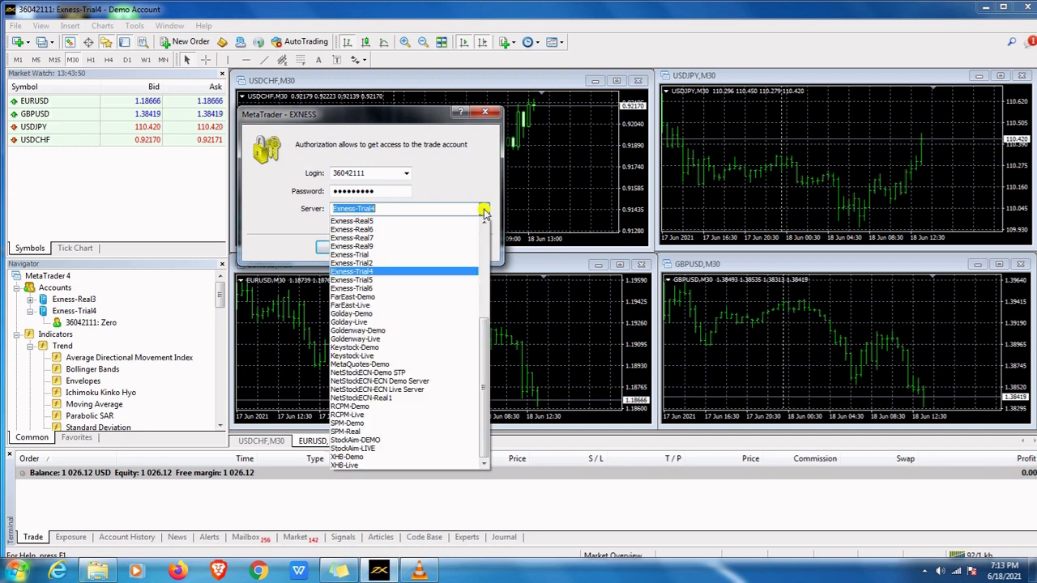
click(394, 268)
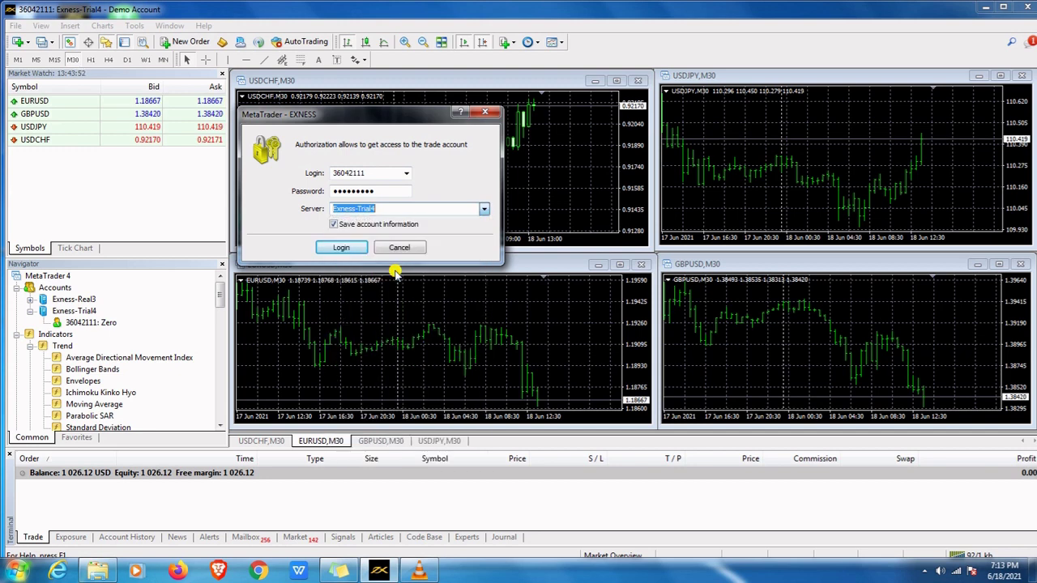
click(351, 250)
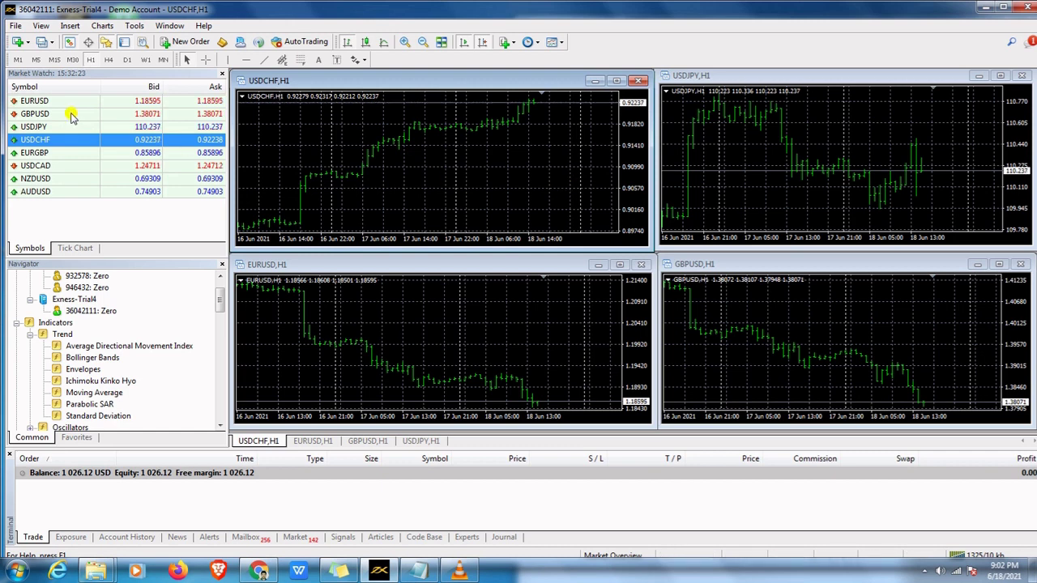
Step: Open the File menu
click(15, 27)
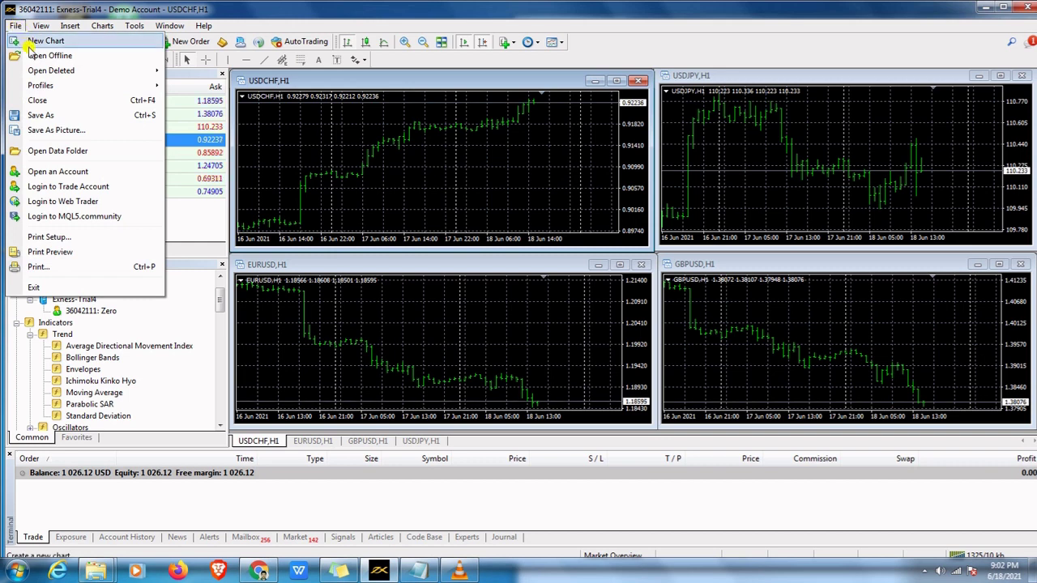
click(39, 42)
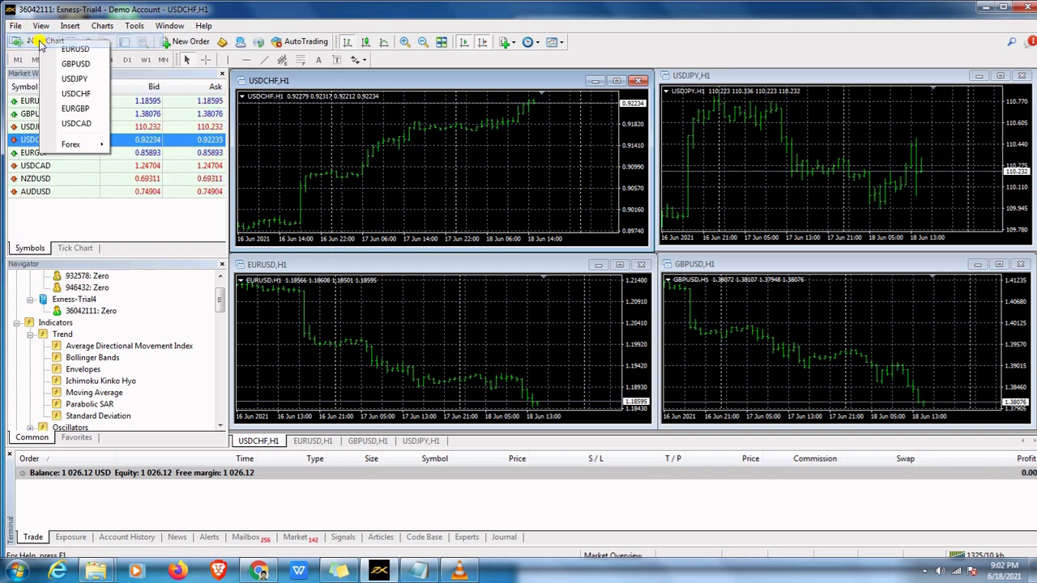
click(73, 207)
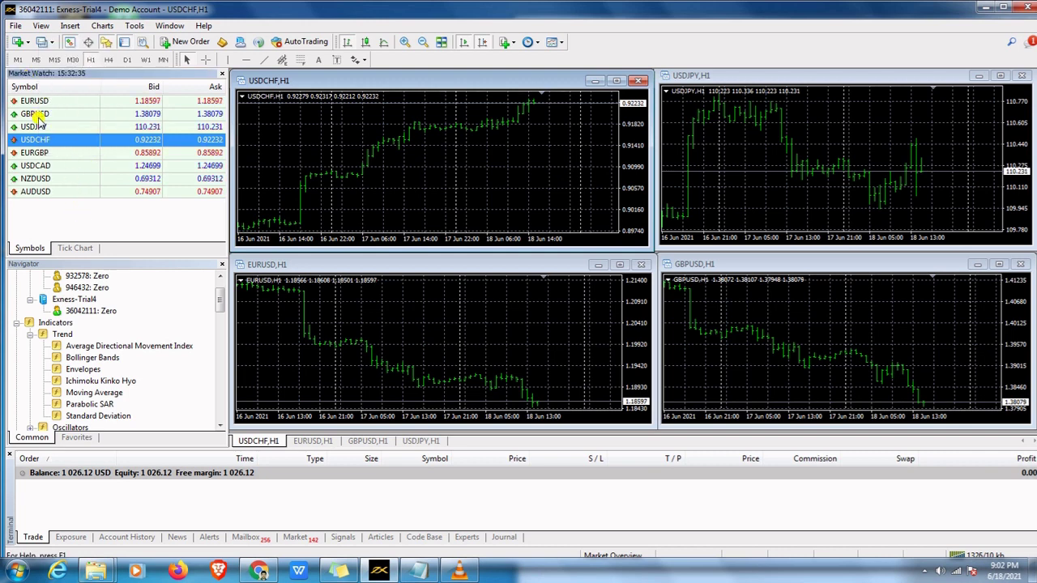
click(35, 101)
click(36, 114)
click(41, 127)
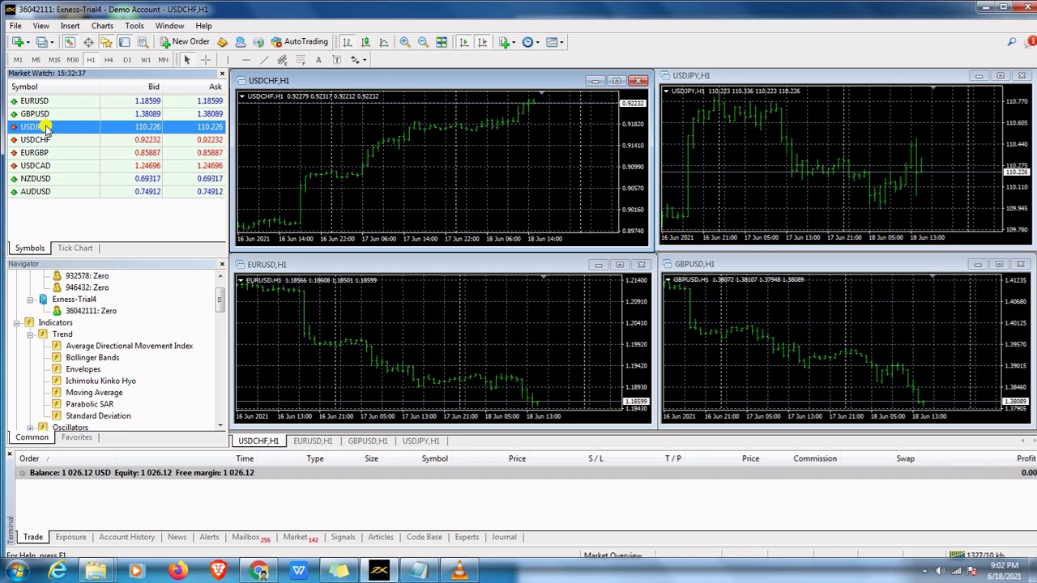
right_click(46, 127)
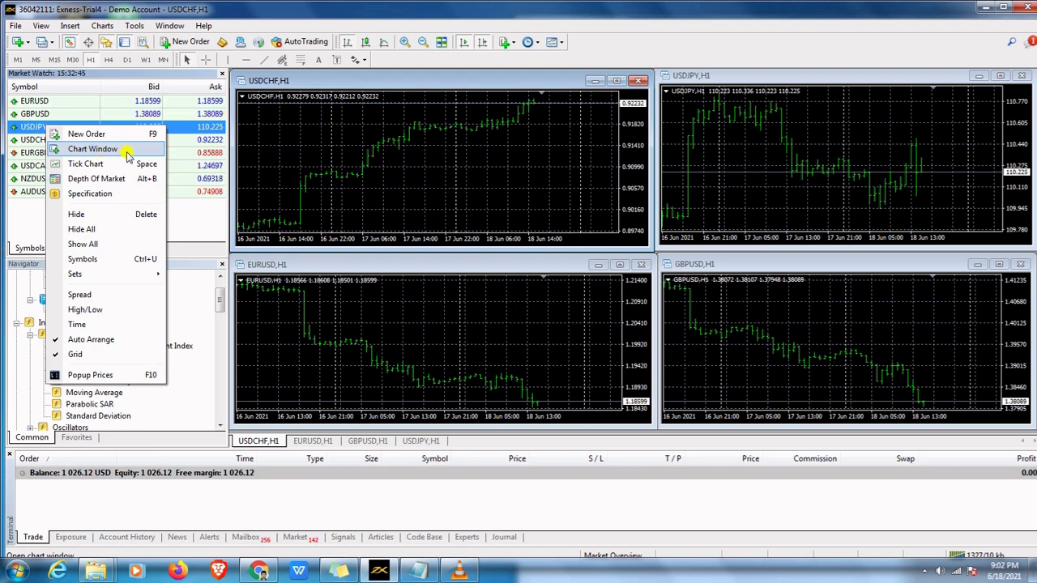
click(507, 163)
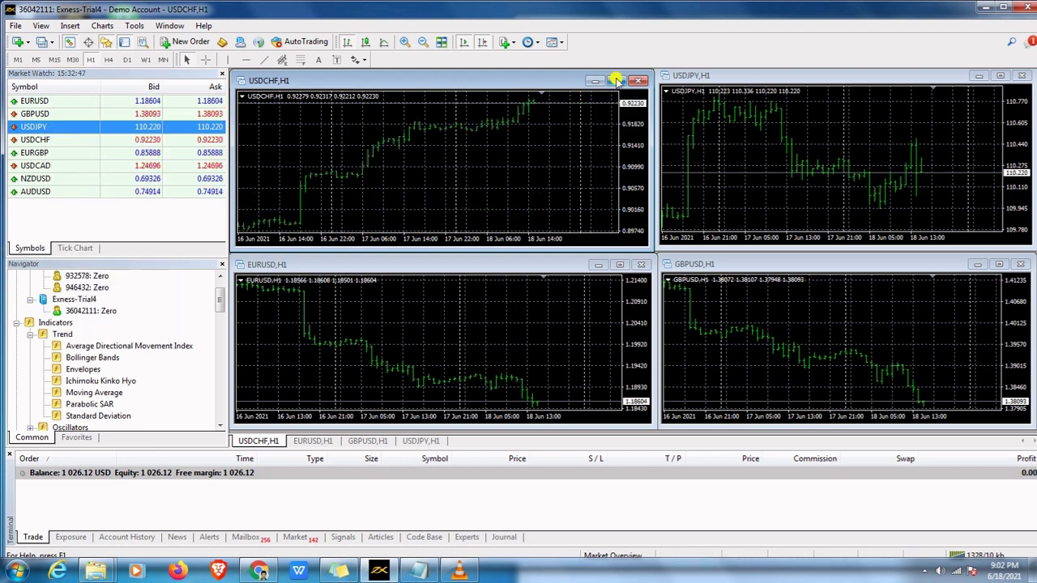
Step: Maximize the USDCHF H1 chart and check View > Toolbars without changing anything
click(617, 80)
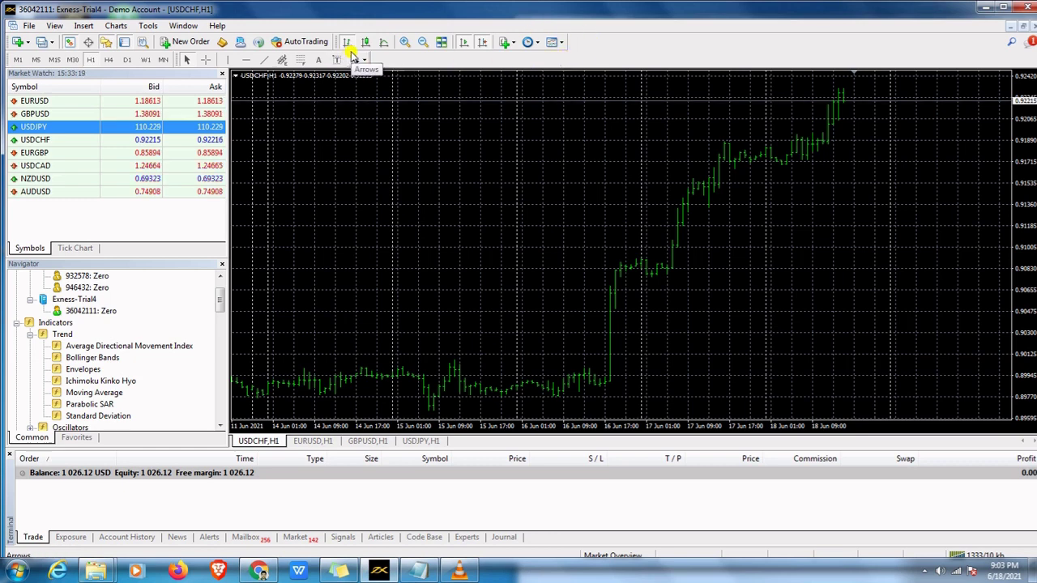
click(57, 27)
mouse_move(69, 65)
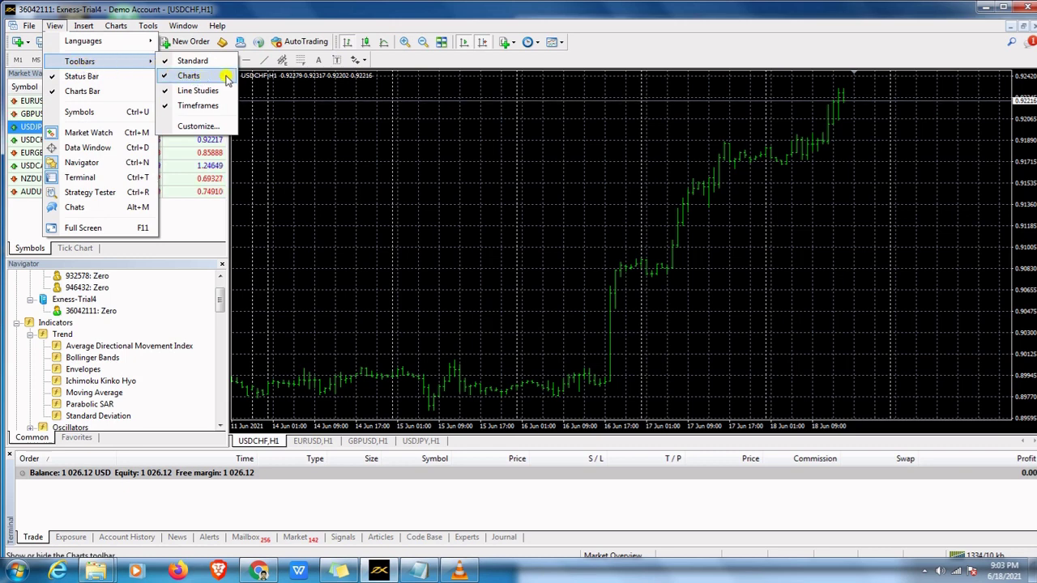
click(328, 111)
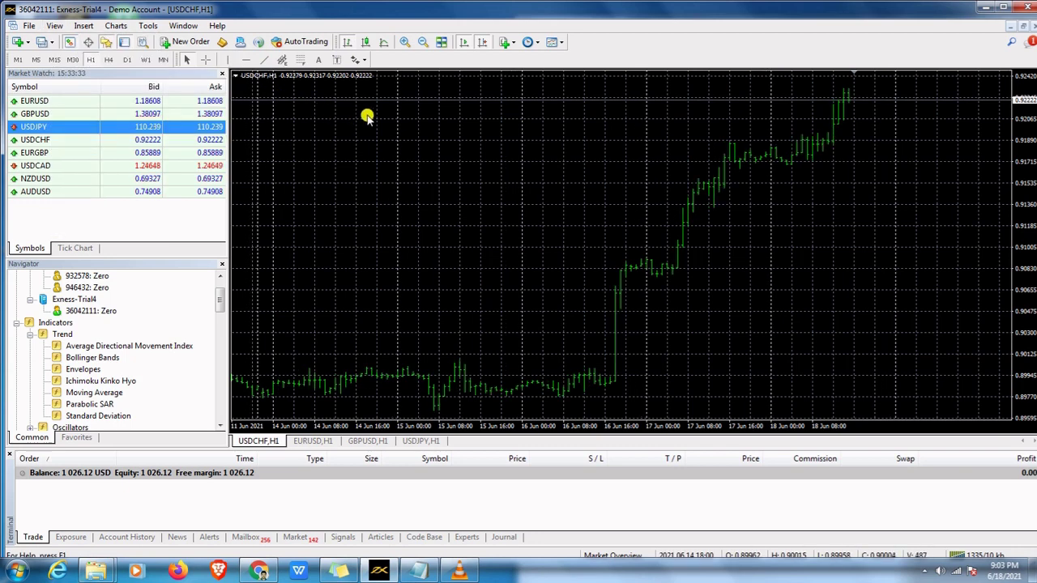
Step: Switch the USDCHF H1 chart to Candlesticks in its Common properties and apply
right_click(436, 122)
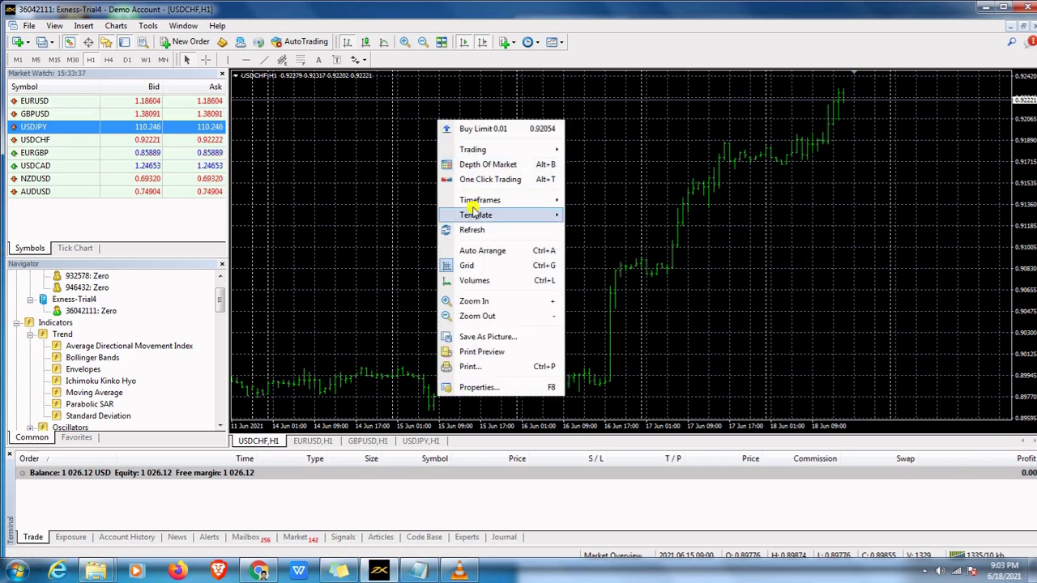
click(547, 389)
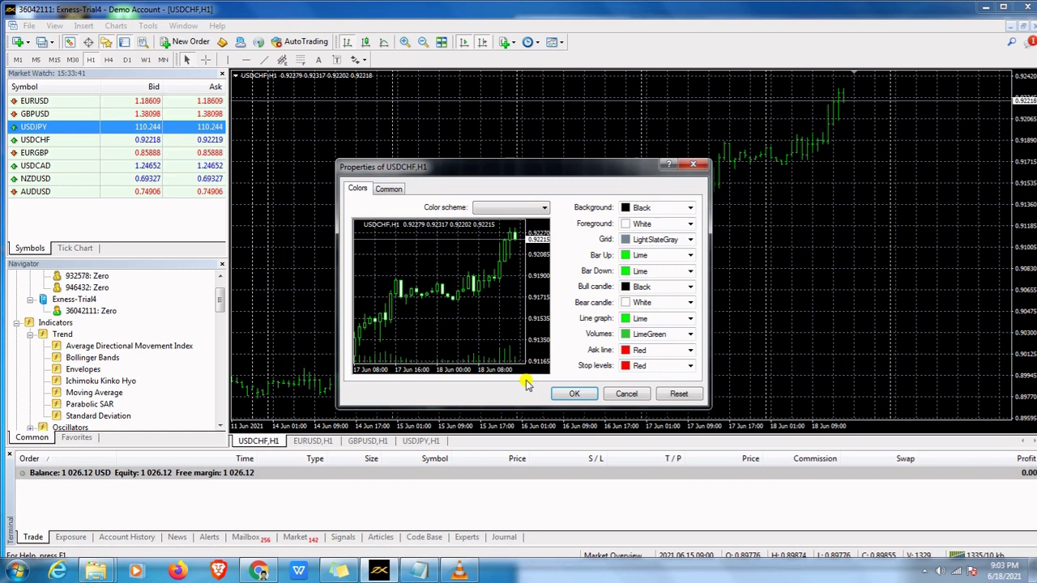
click(388, 189)
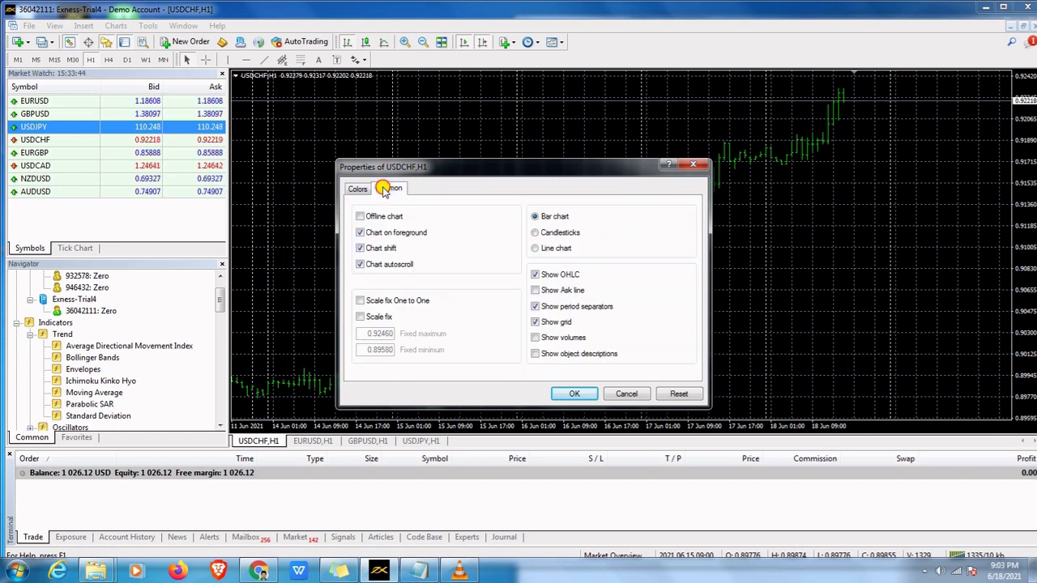
click(535, 234)
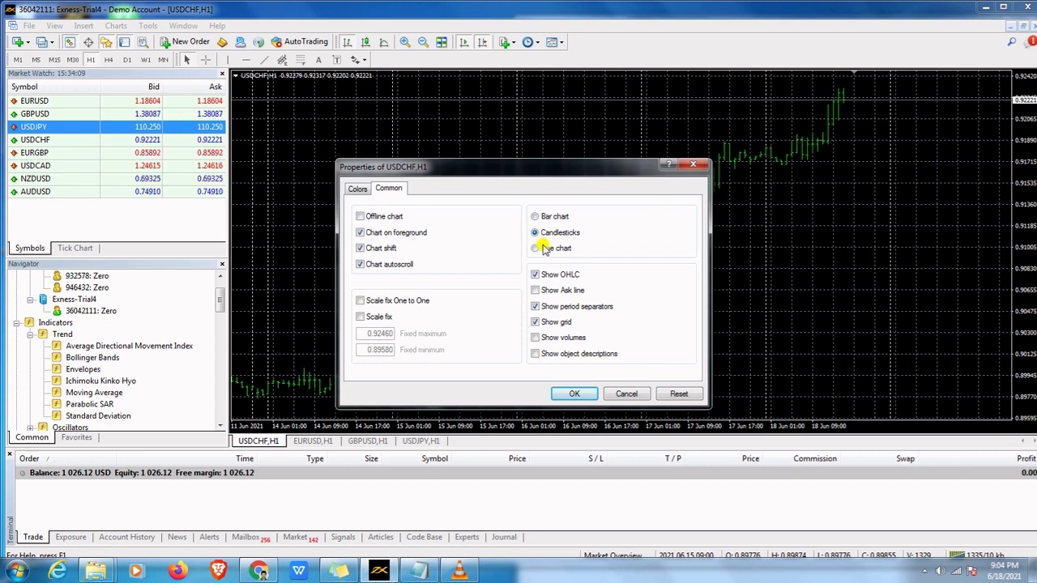
click(574, 394)
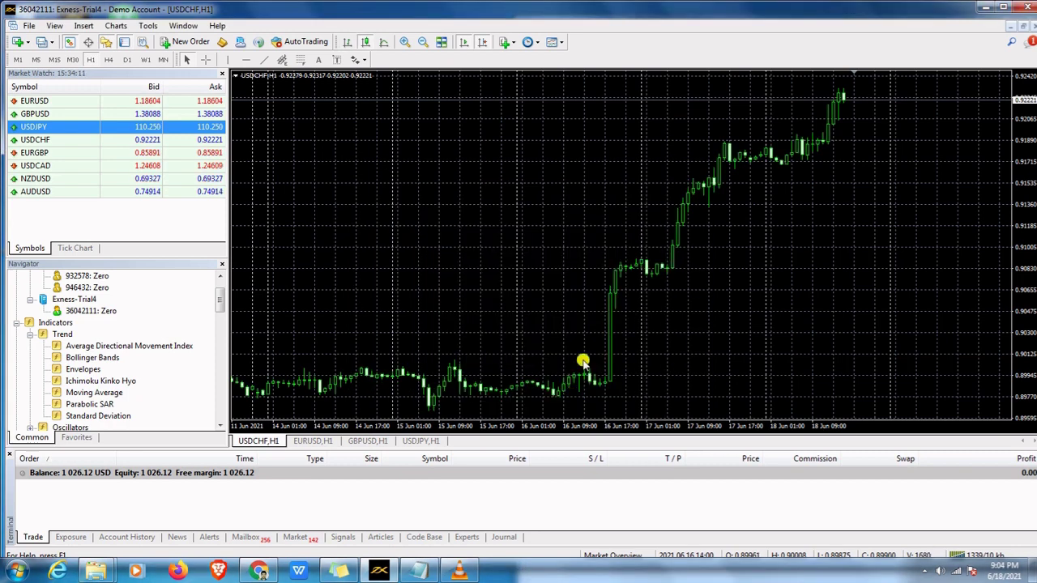
Step: Zoom in one step so the USDCHF candles appear wider
click(404, 43)
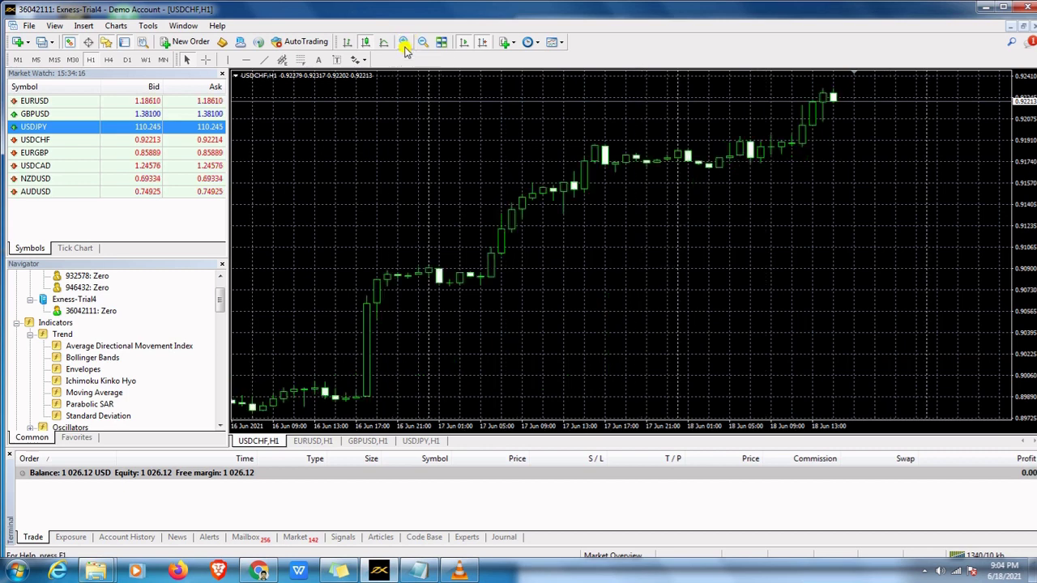
Step: Open the USDCHF H1 chart's Properties at the Colors tab
right_click(551, 210)
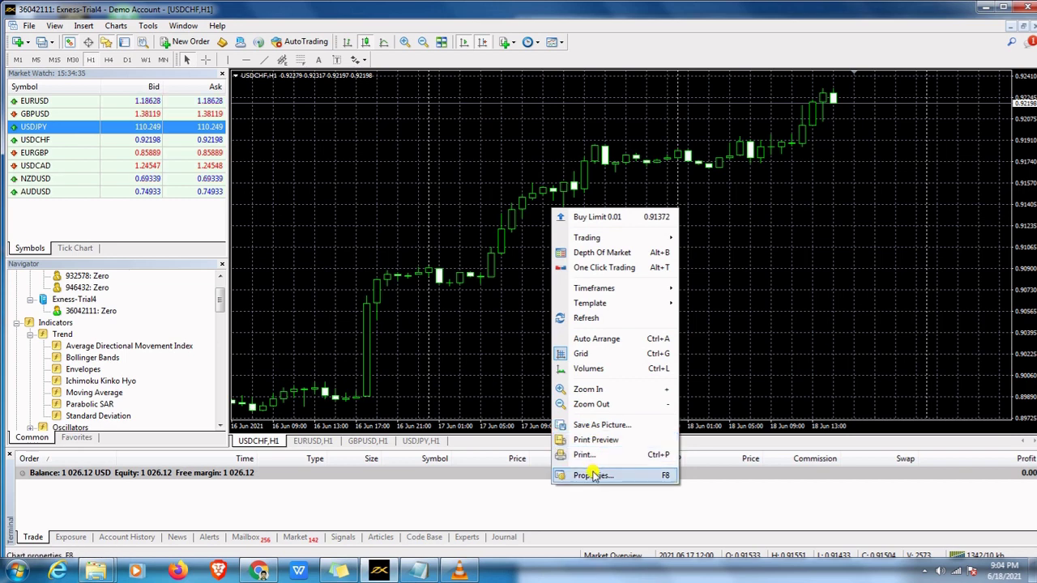
click(659, 477)
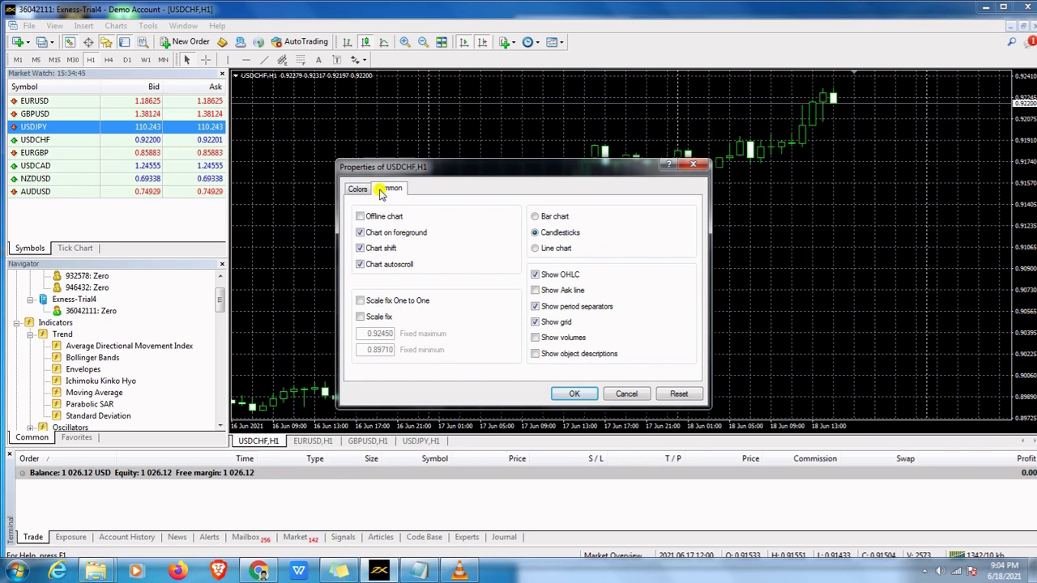
click(358, 189)
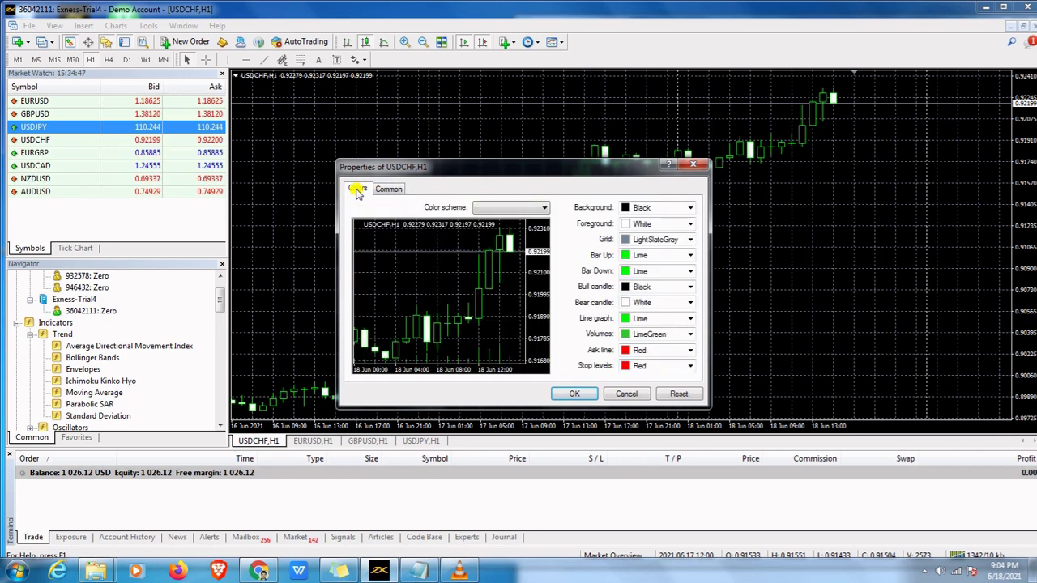
Step: Set Bar Up and Bull candle to Green, and Bar Down and Bear candle to Red
click(690, 256)
click(672, 290)
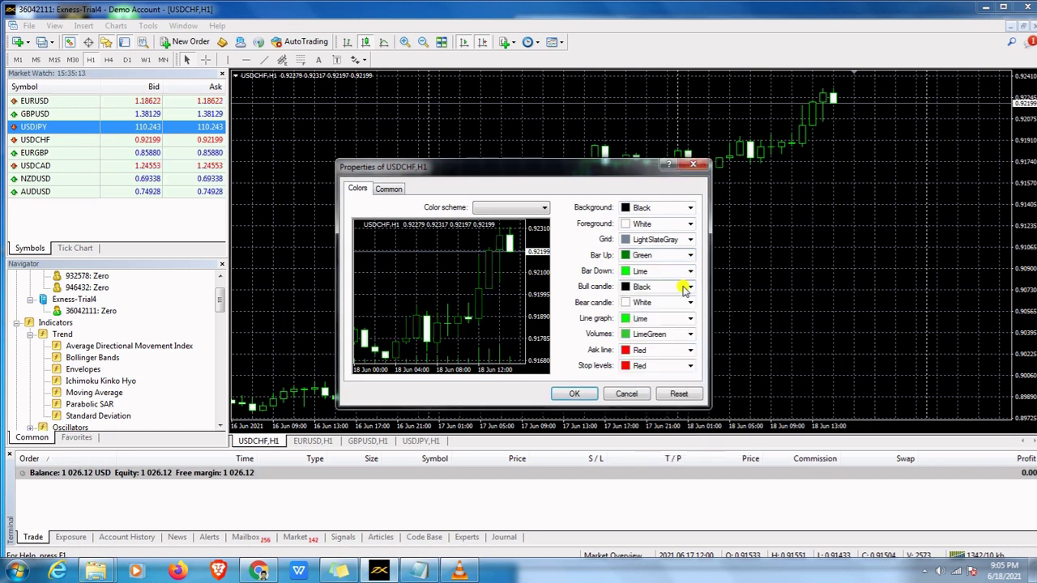
click(691, 271)
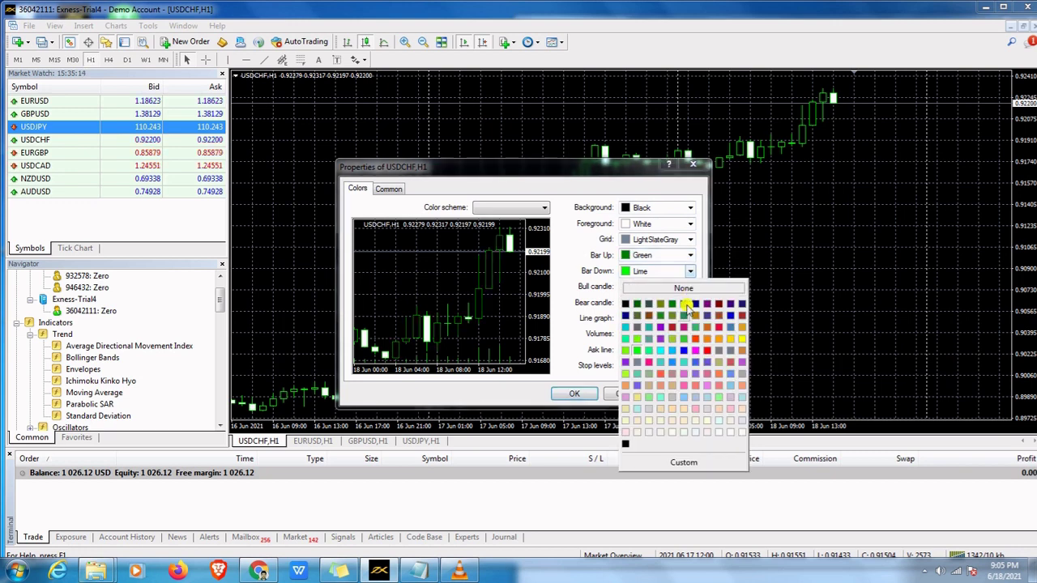
click(708, 351)
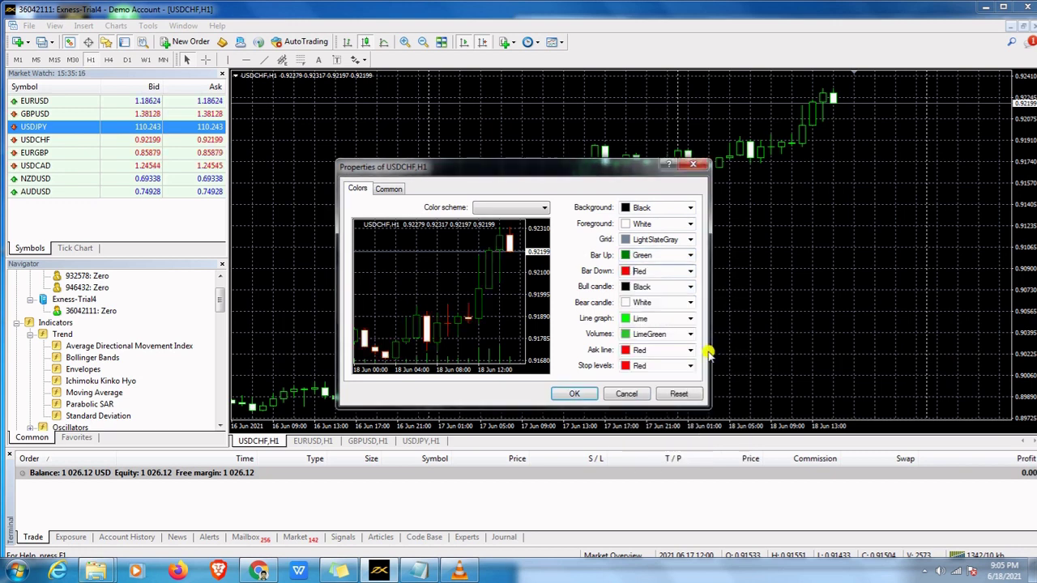
click(691, 288)
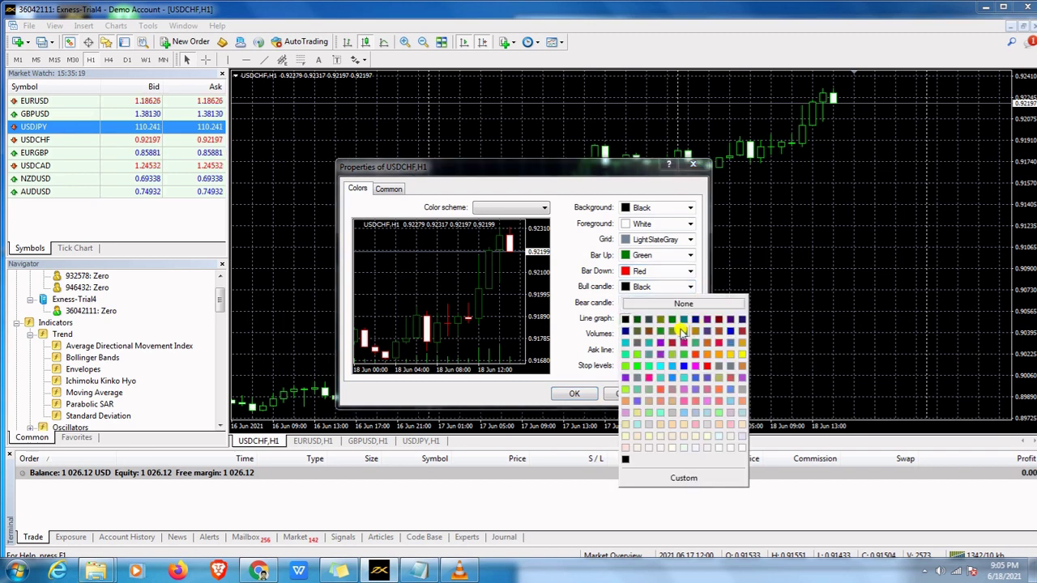
click(674, 318)
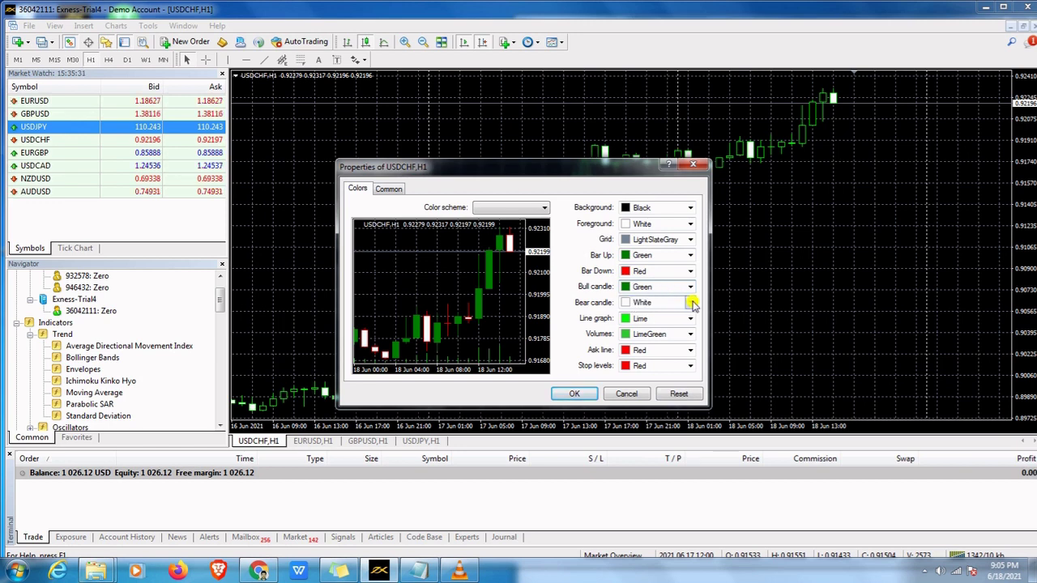
click(689, 303)
click(707, 381)
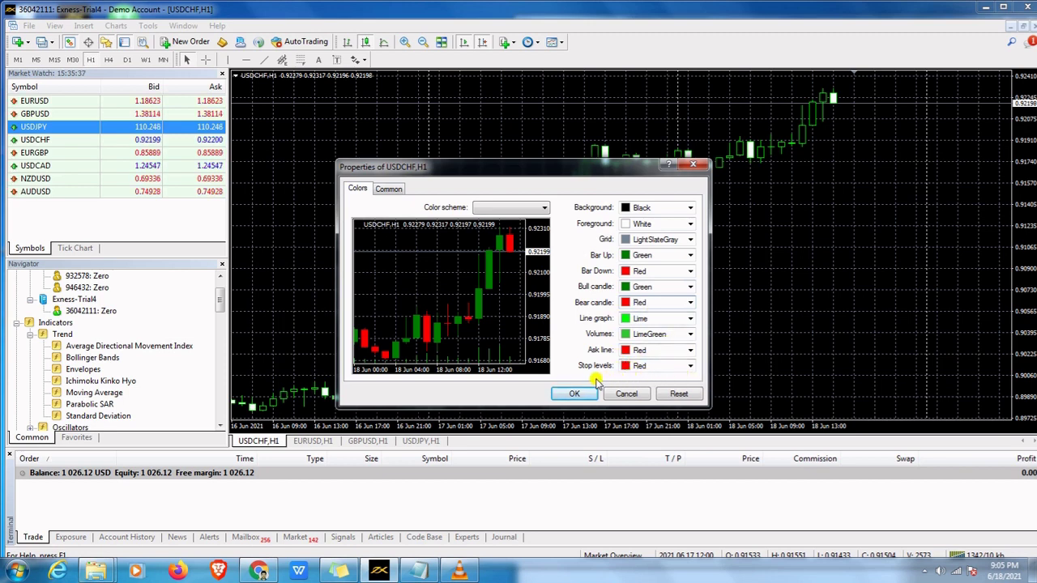
click(389, 189)
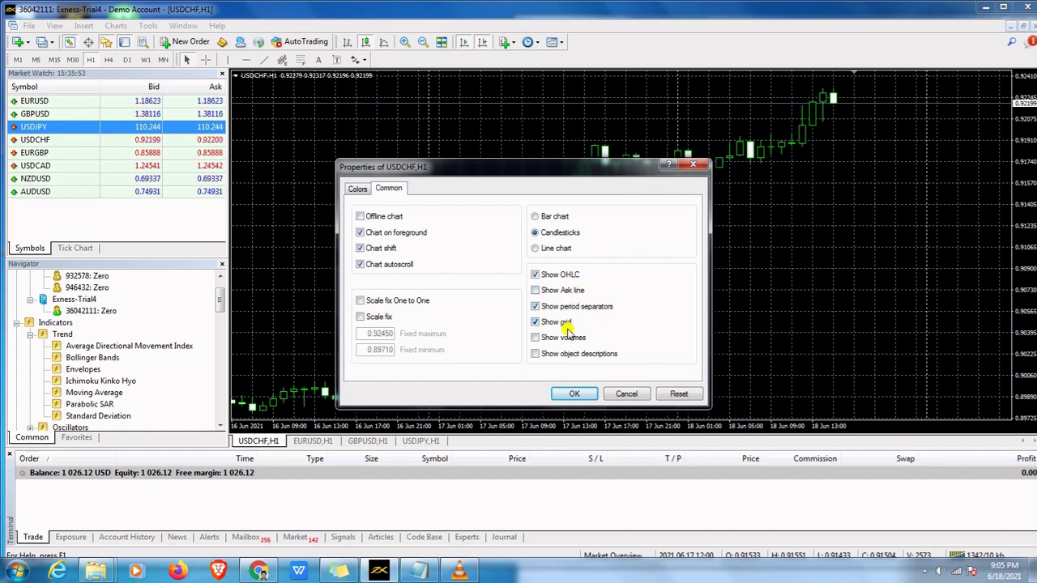
Step: Turn on volumes, the Ask line and period separators, then apply the properties
click(534, 337)
click(535, 290)
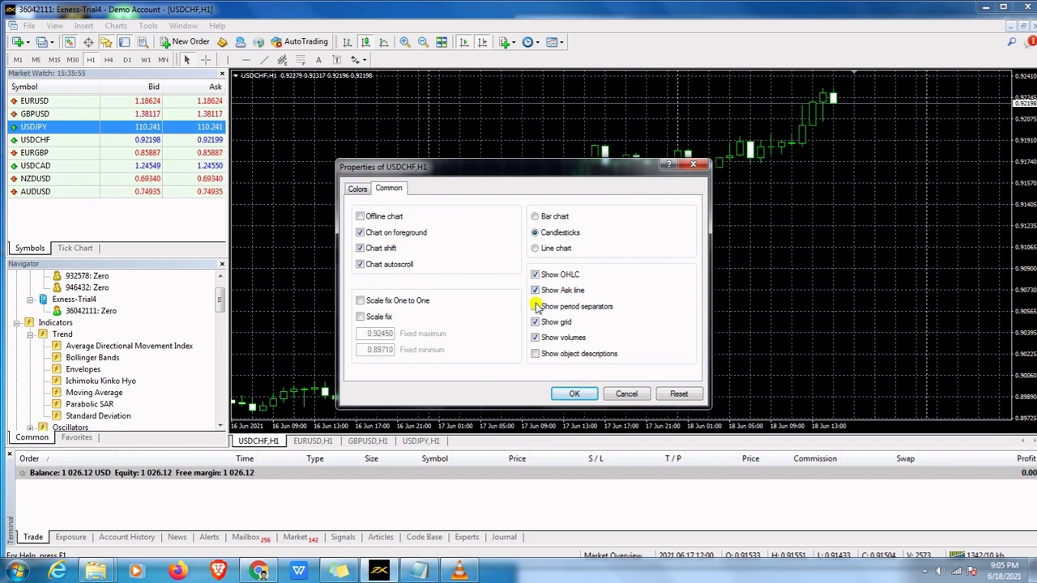
click(535, 307)
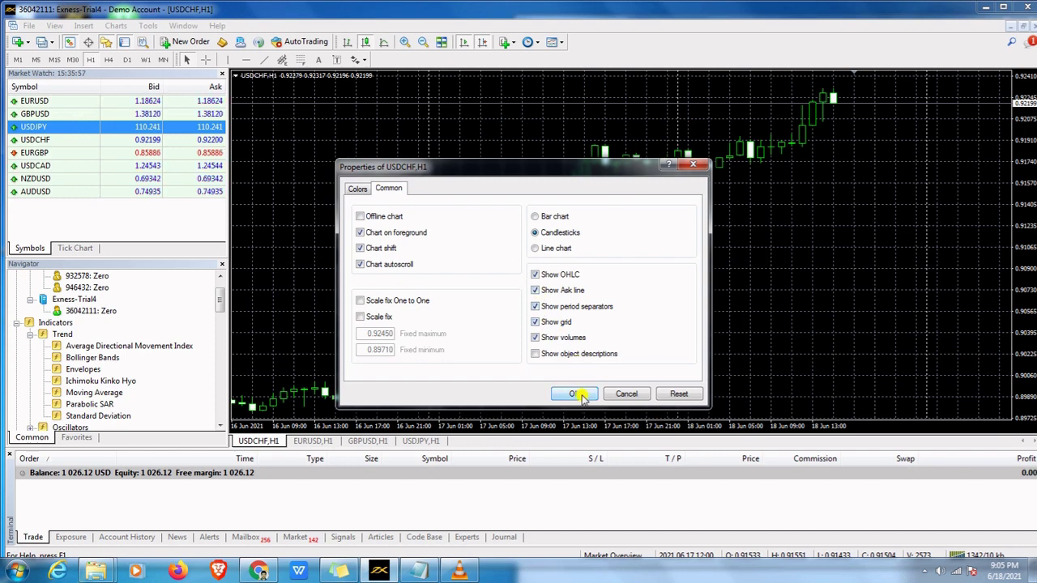
click(577, 395)
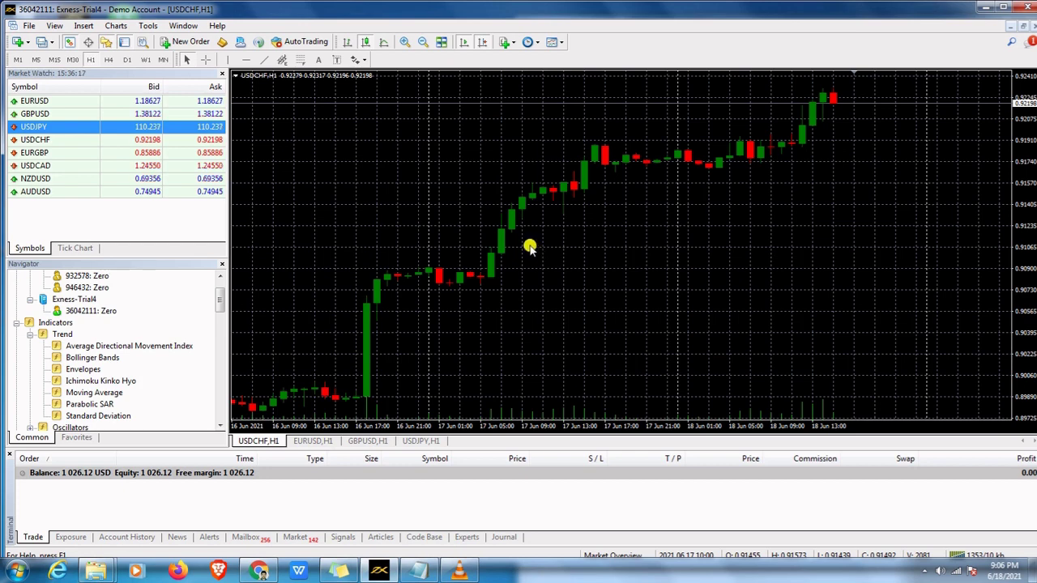
Step: Save the USDCHF chart's settings as a template named 'sample'
right_click(529, 247)
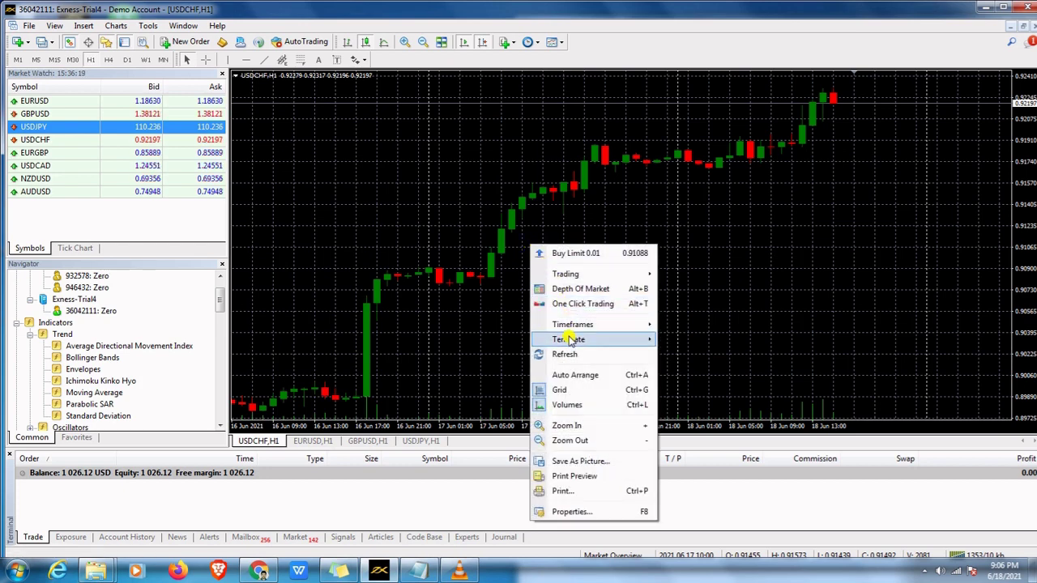
mouse_move(574, 340)
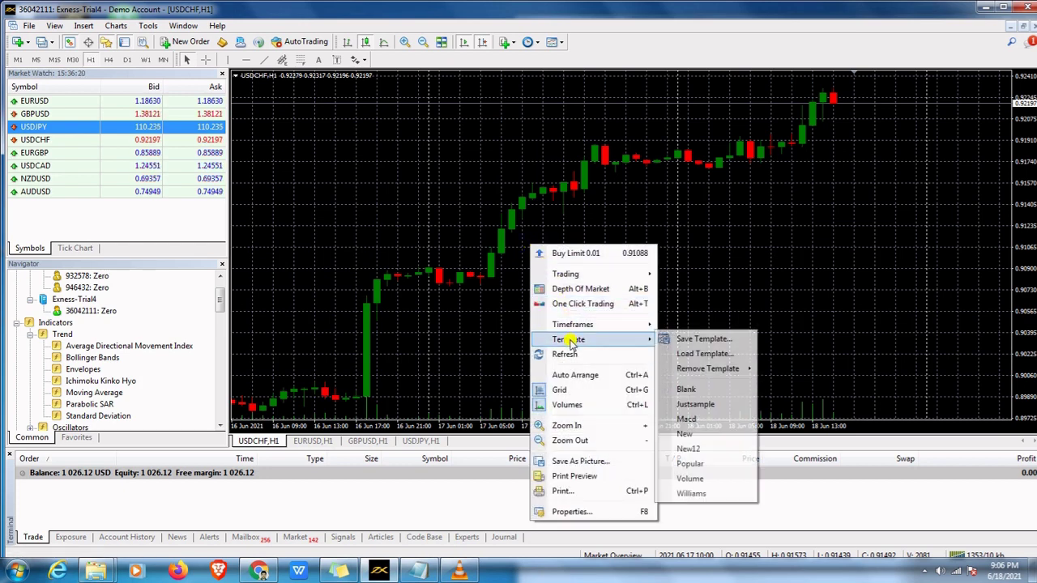
click(684, 340)
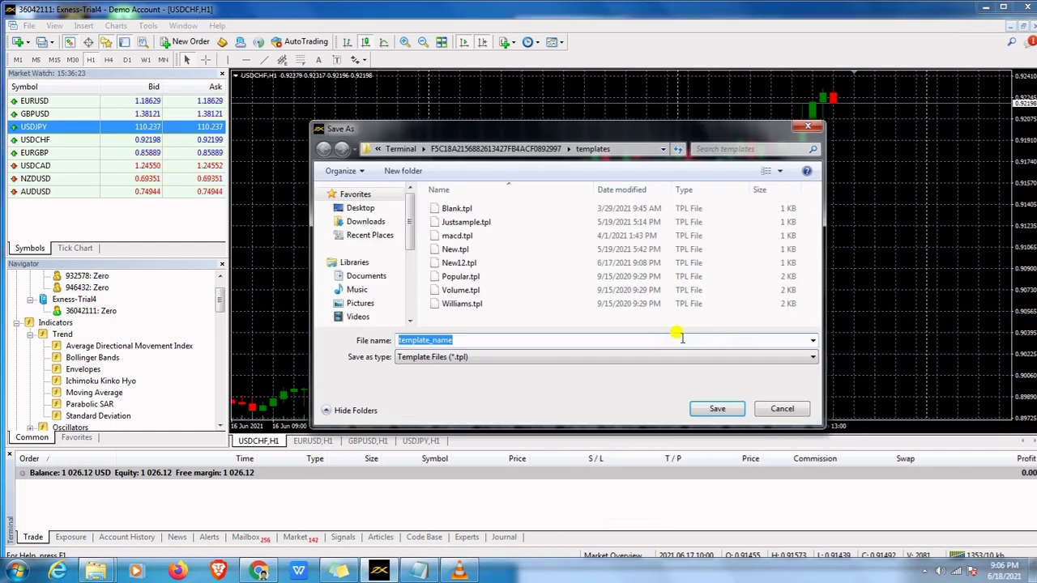
text(sample1)
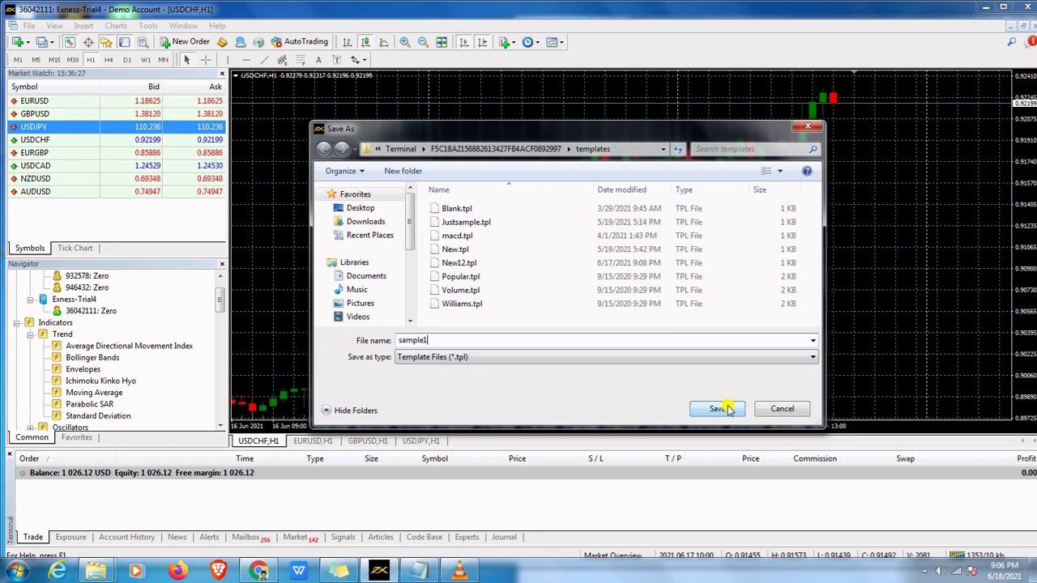
click(721, 408)
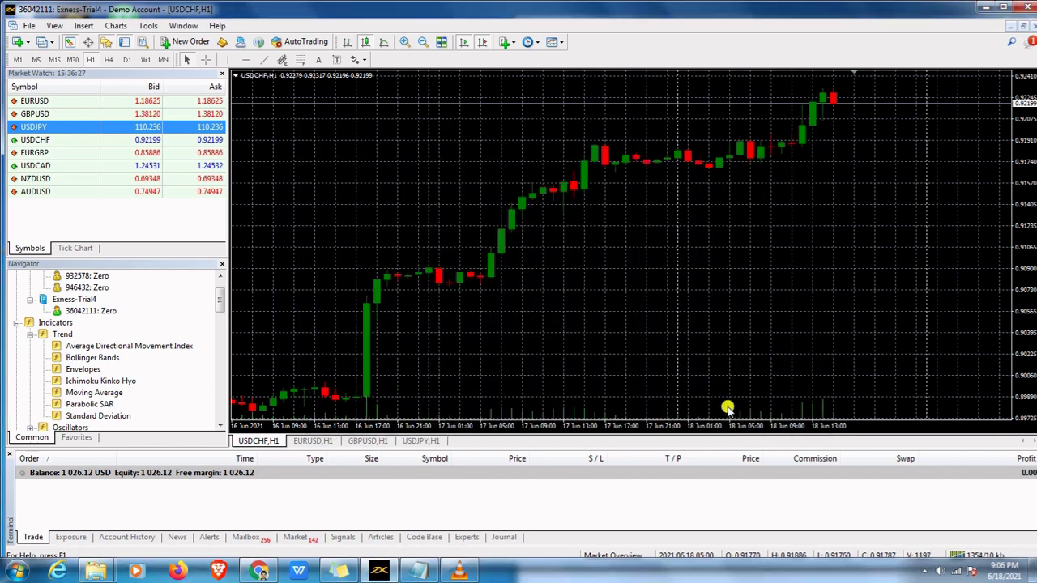
Step: Apply the Sample1 template to the EURUSD,H1 chart and scroll to the most recent candles
click(317, 442)
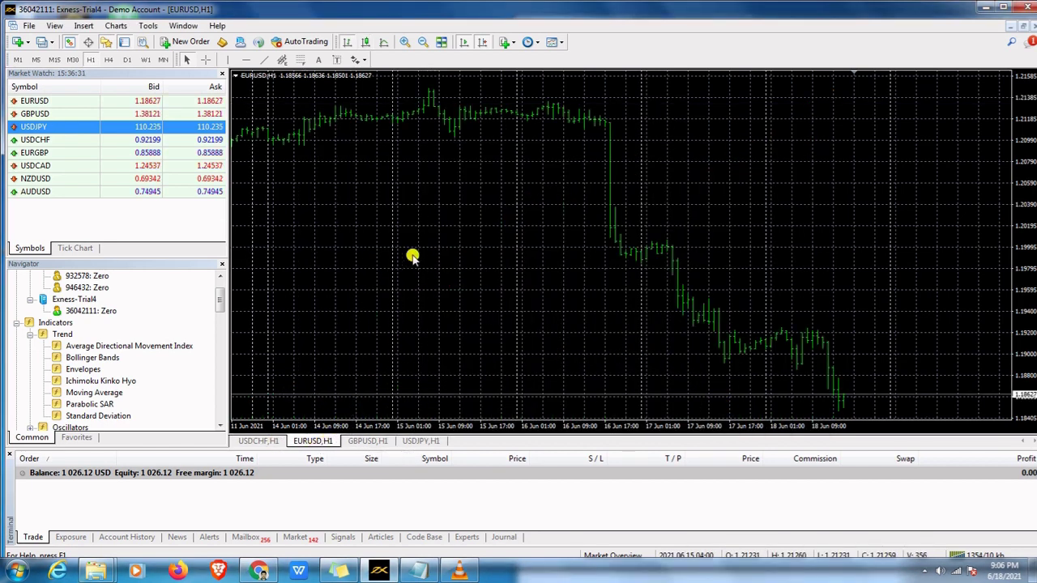
right_click(422, 230)
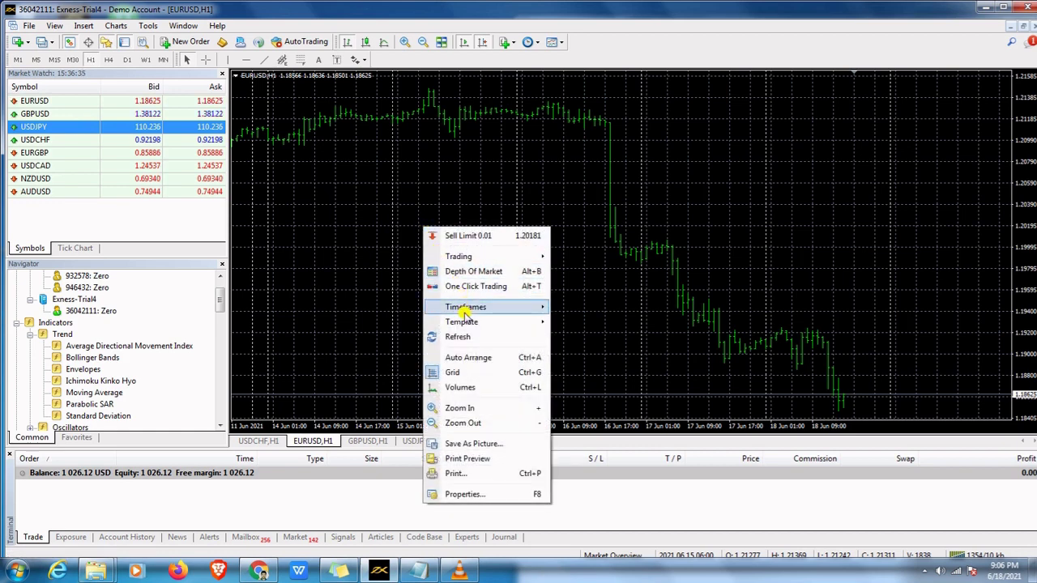
mouse_move(469, 321)
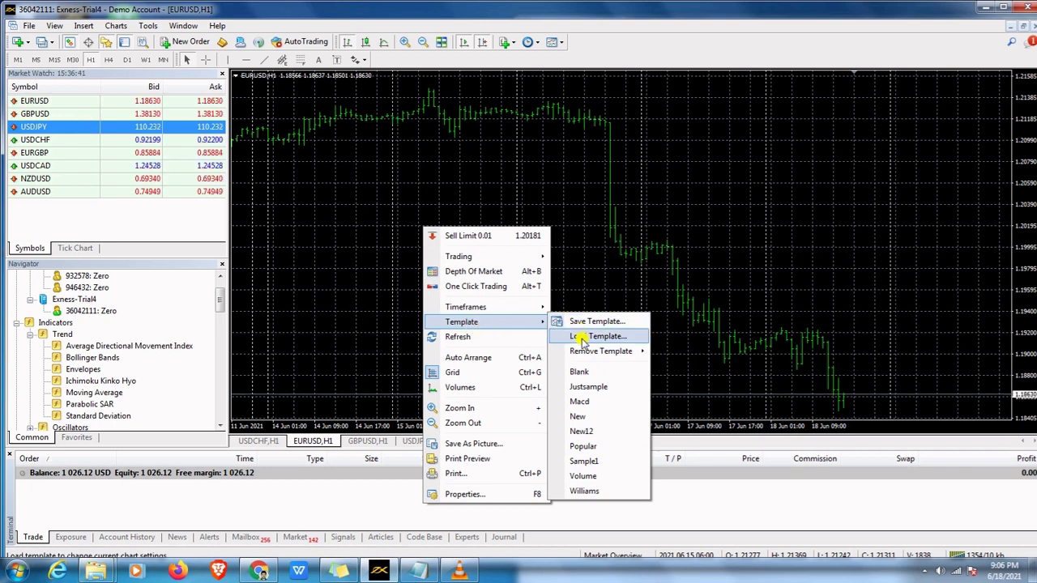
click(585, 462)
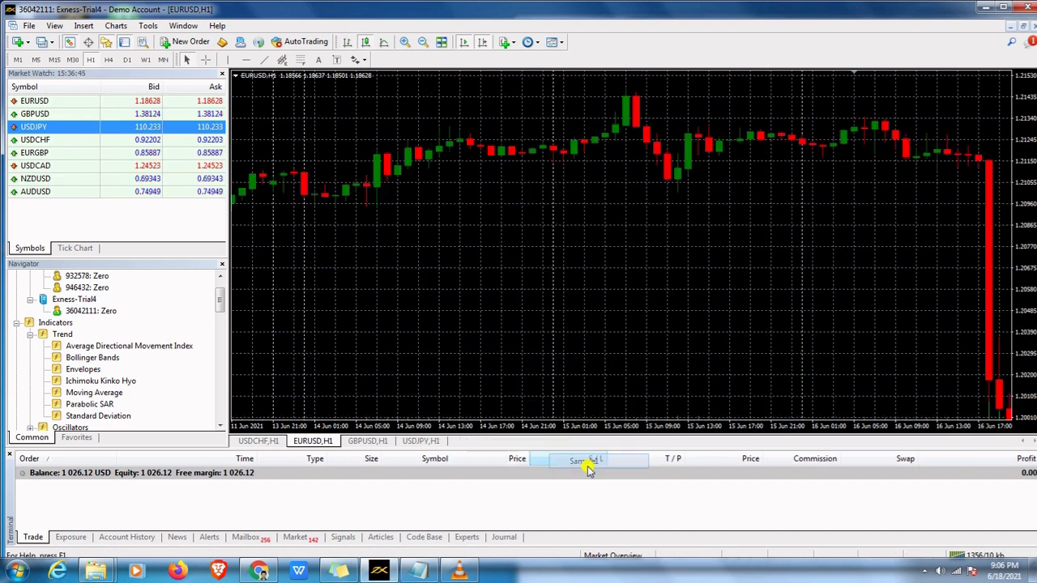
drag(591, 430, 672, 294)
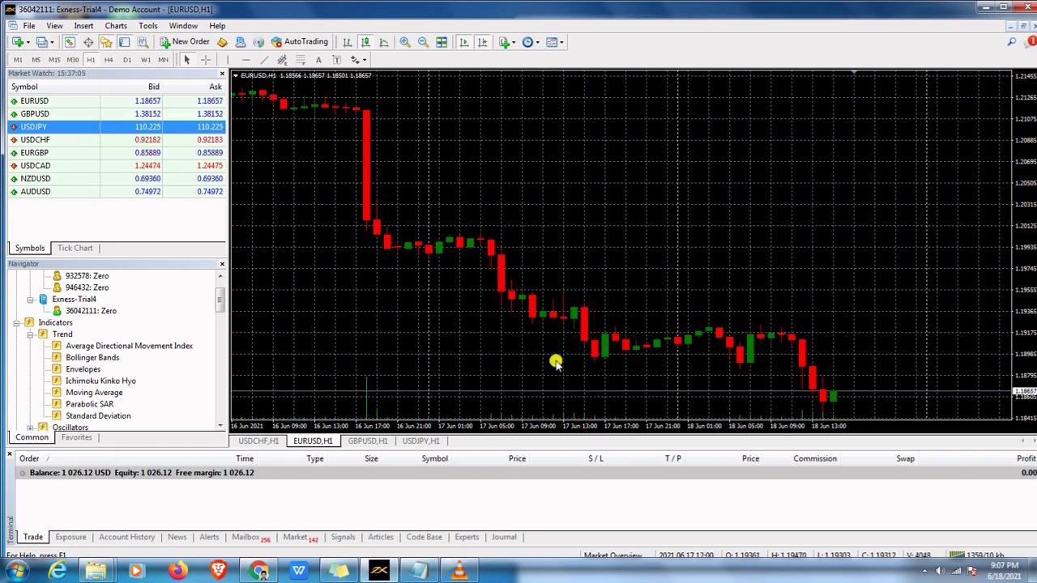
Step: Turn on One Click Trading for EURUSD,H1 and select the panel's 0.01 lot-size field
right_click(422, 366)
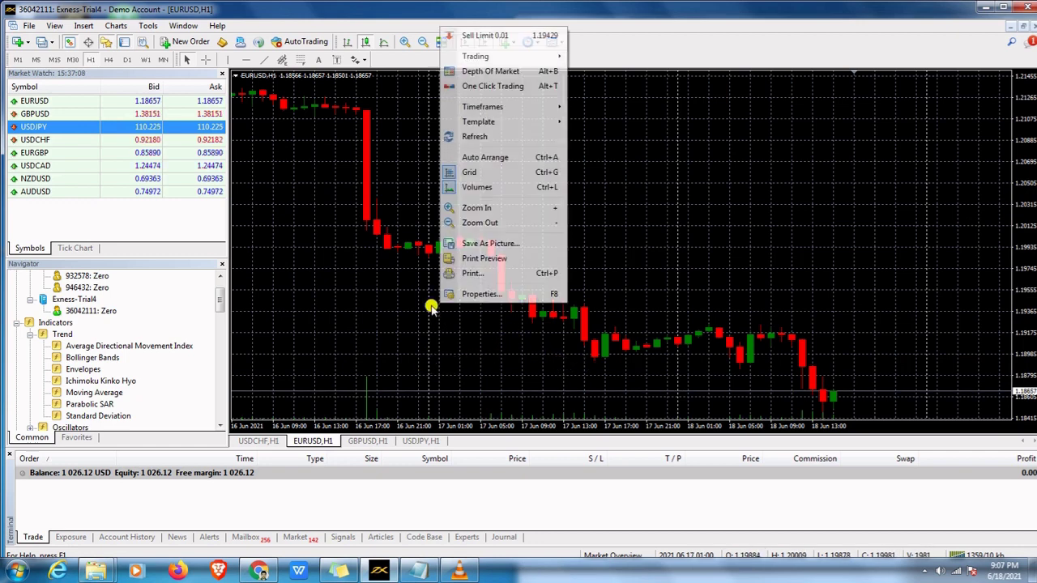
click(466, 86)
right_click(466, 135)
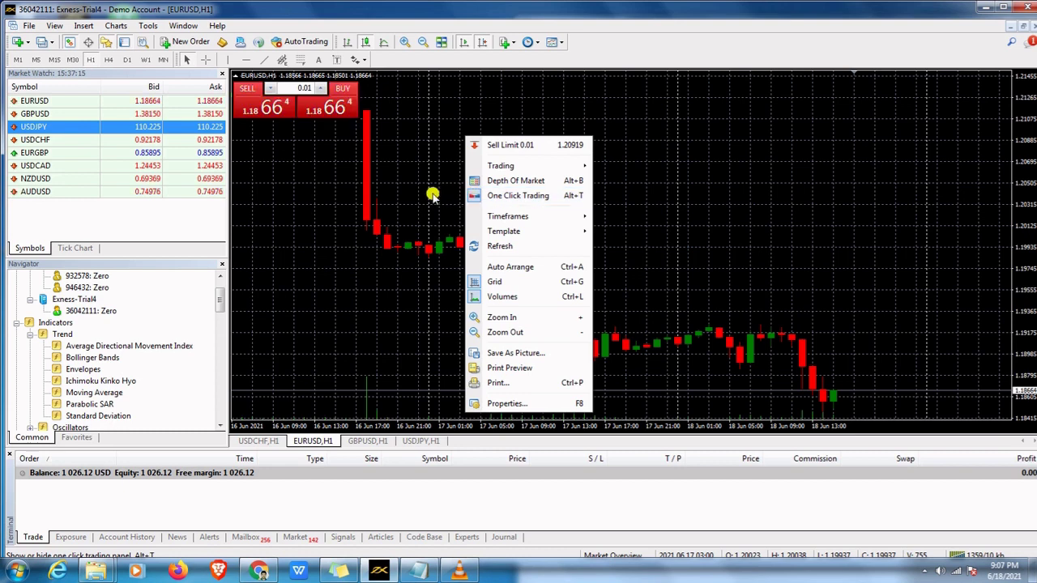
click(431, 195)
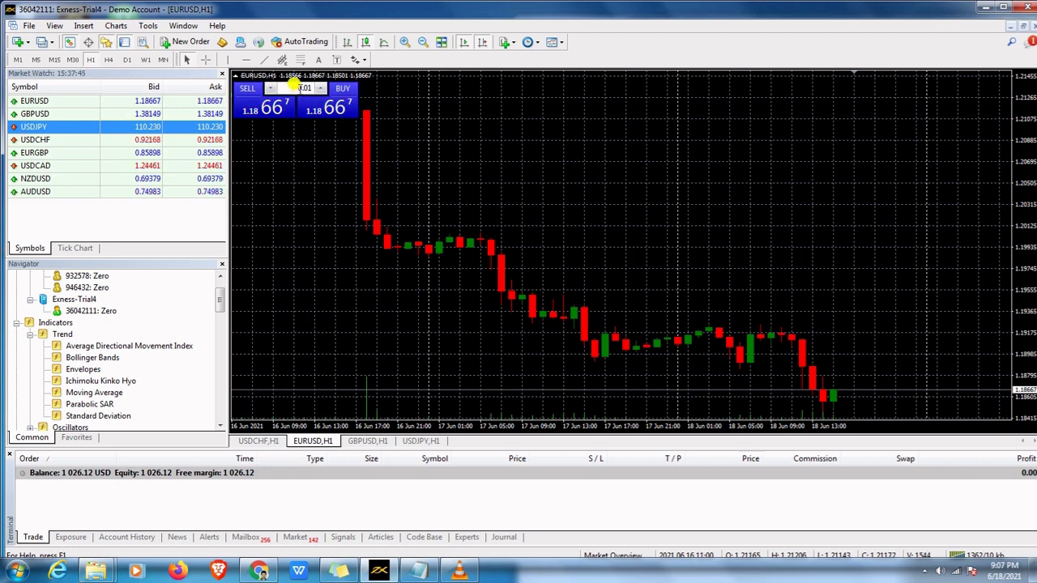
click(293, 82)
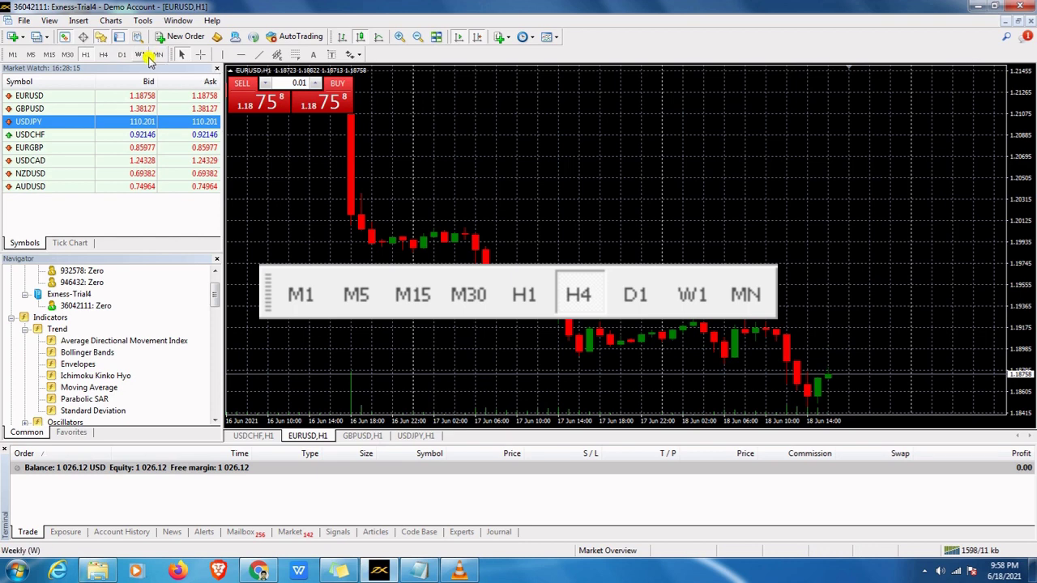
Step: Change the EURUSD chart's timeframe from H1 to Daily through the chart's Timeframes menu
click(49, 20)
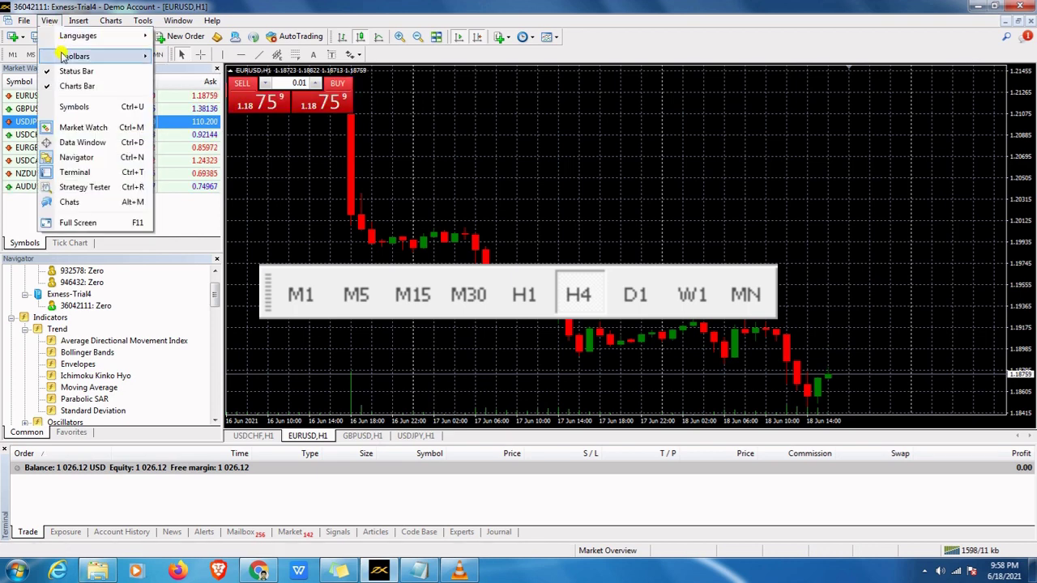
mouse_move(64, 58)
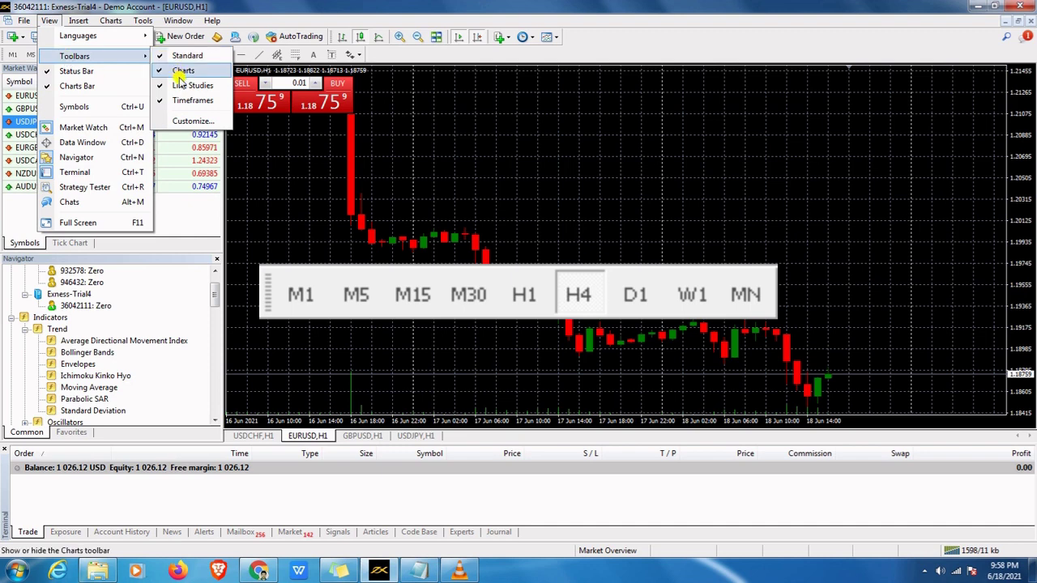
right_click(300, 185)
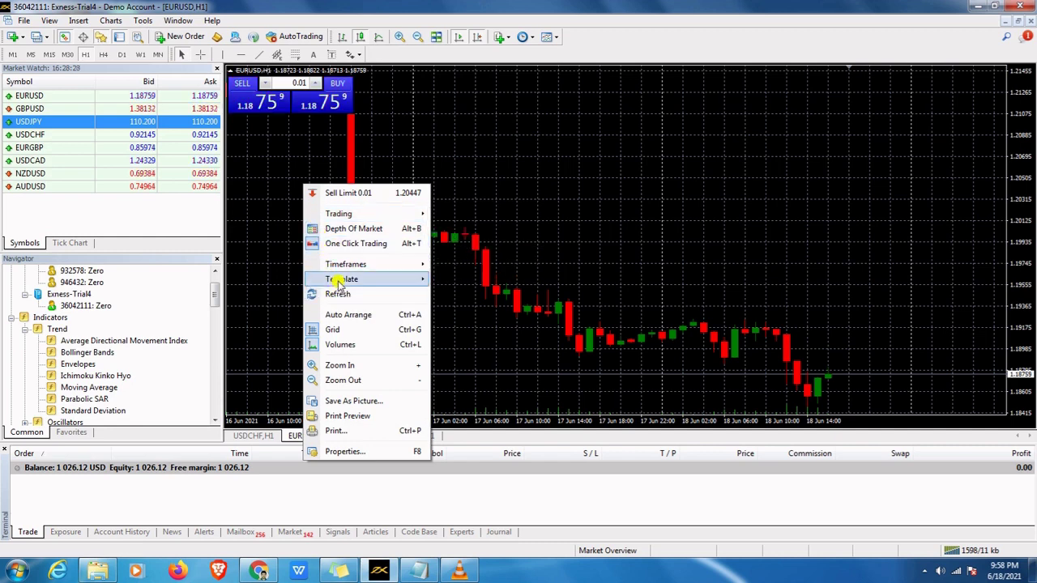
mouse_move(348, 265)
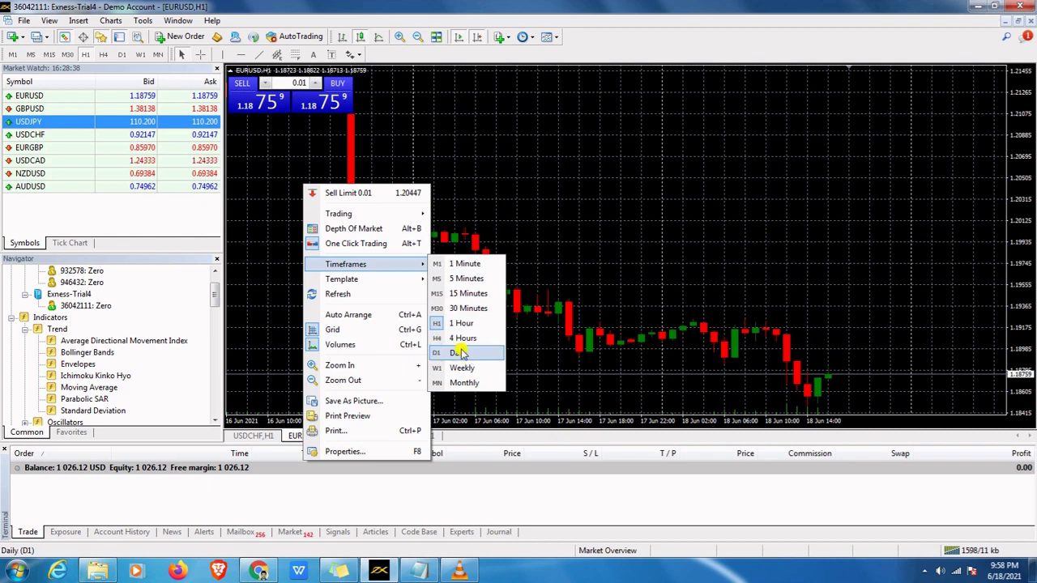
click(463, 355)
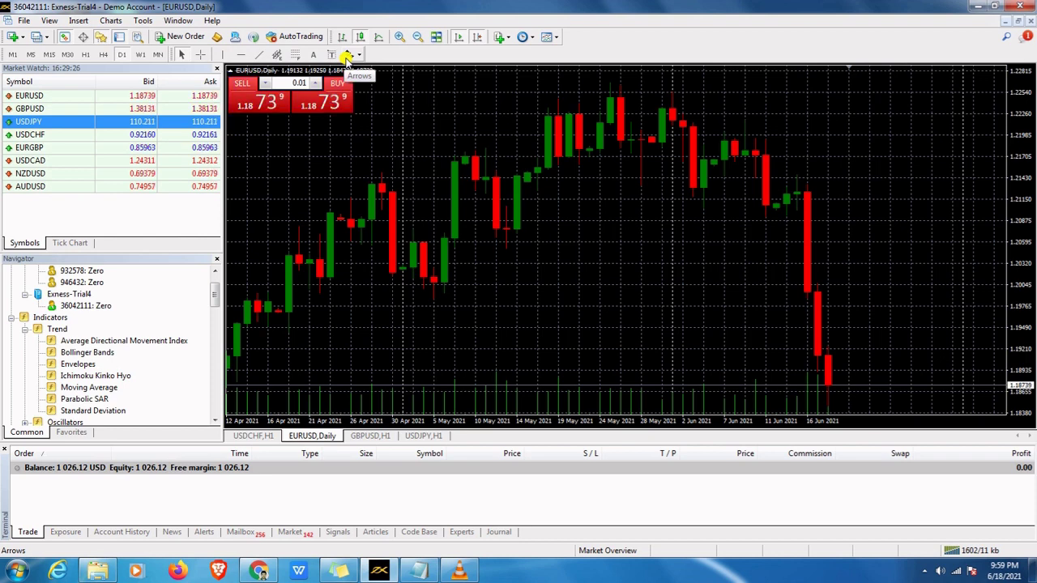
Step: Draw two horizontal lines, one near the current price and one near the chart top
click(240, 56)
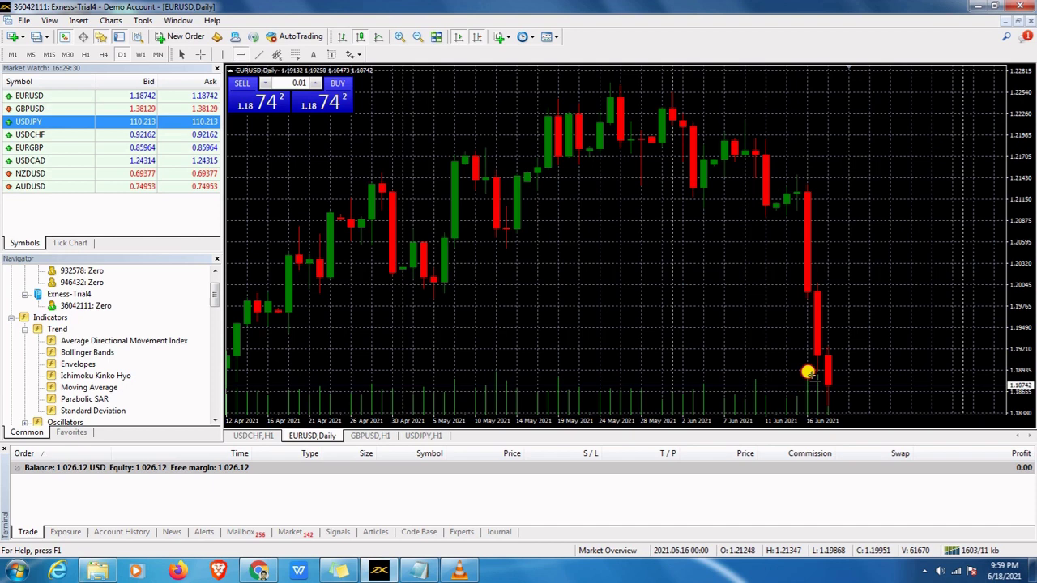
click(810, 374)
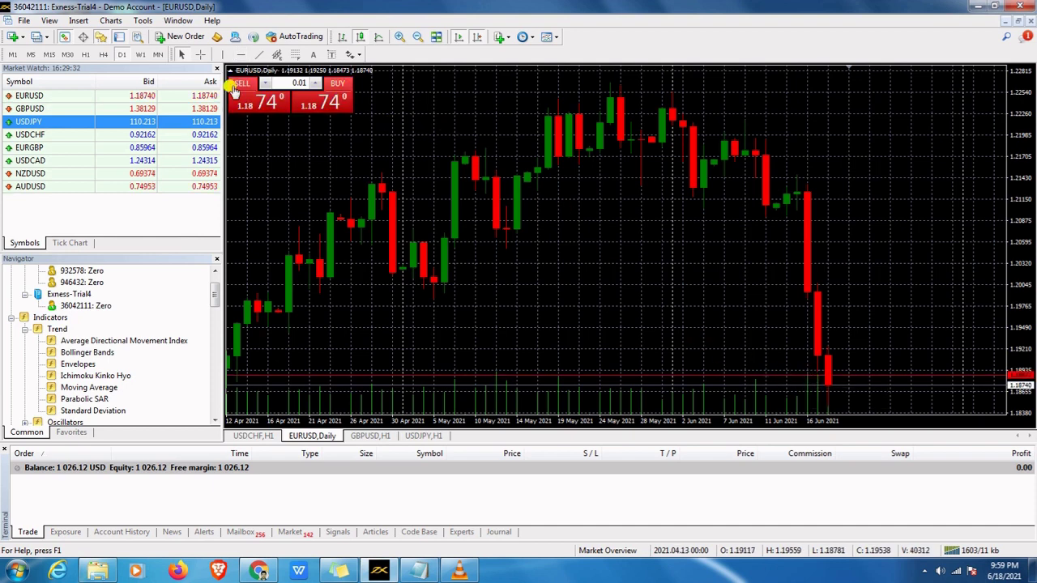
click(621, 108)
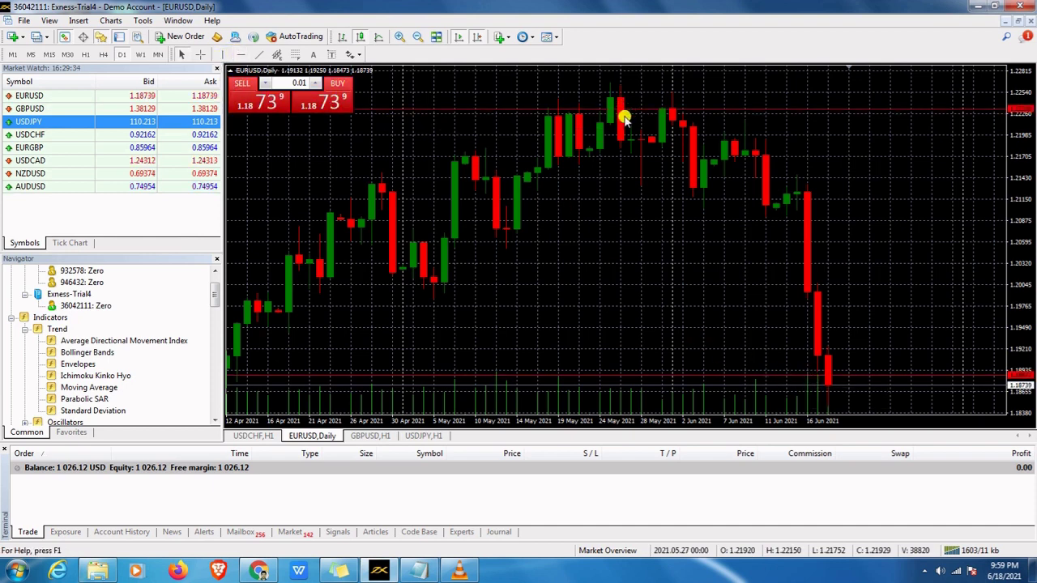
click(50, 20)
mouse_move(72, 55)
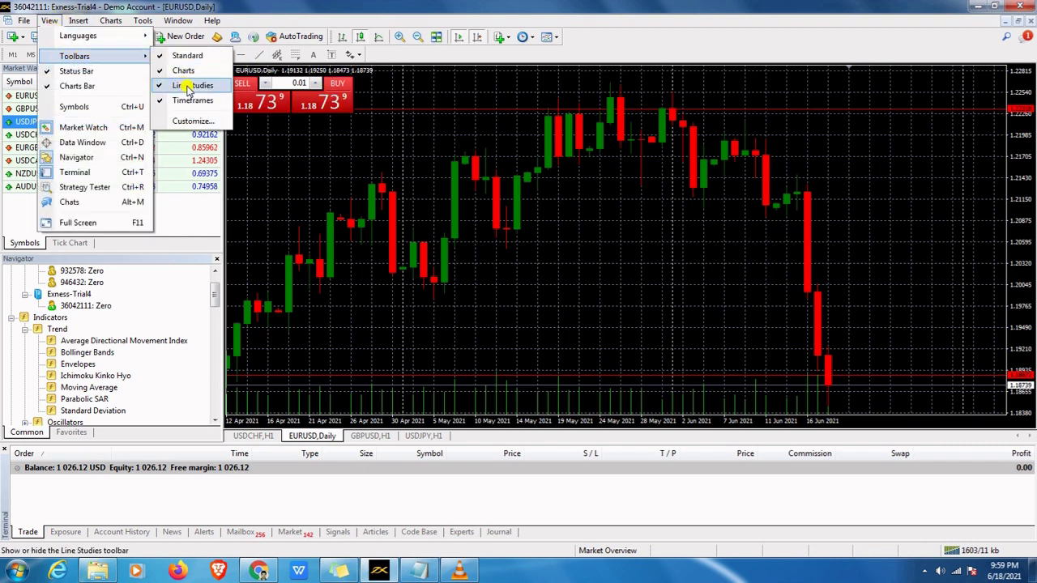
click(322, 176)
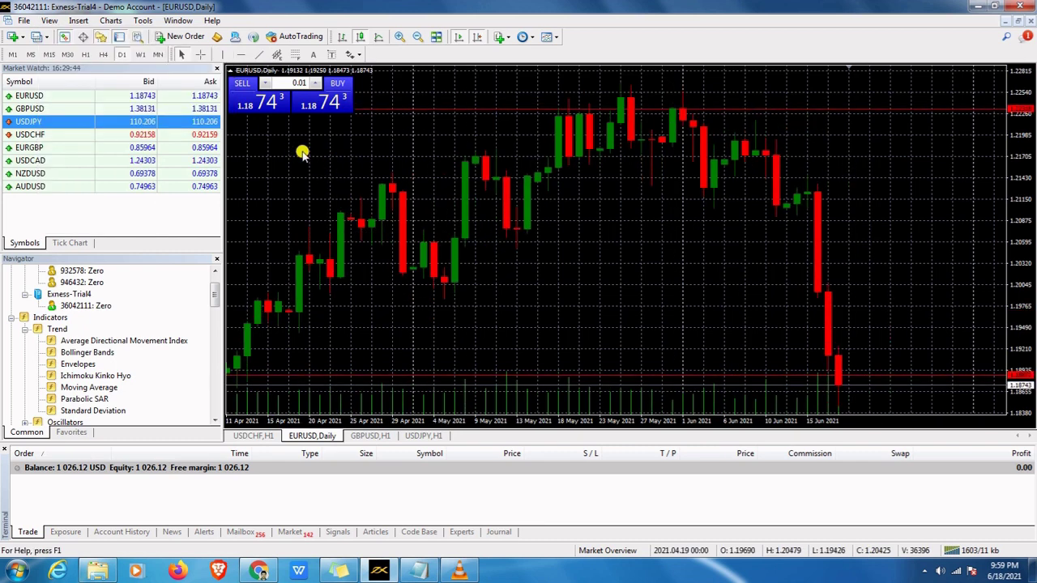
Step: Place a Text label above the candles
click(313, 54)
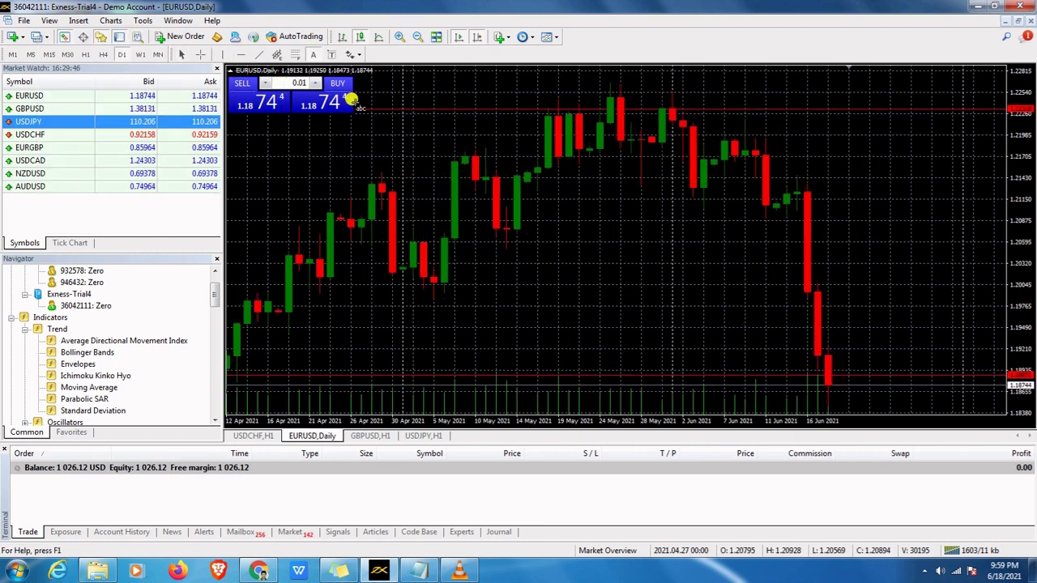
click(406, 146)
click(582, 339)
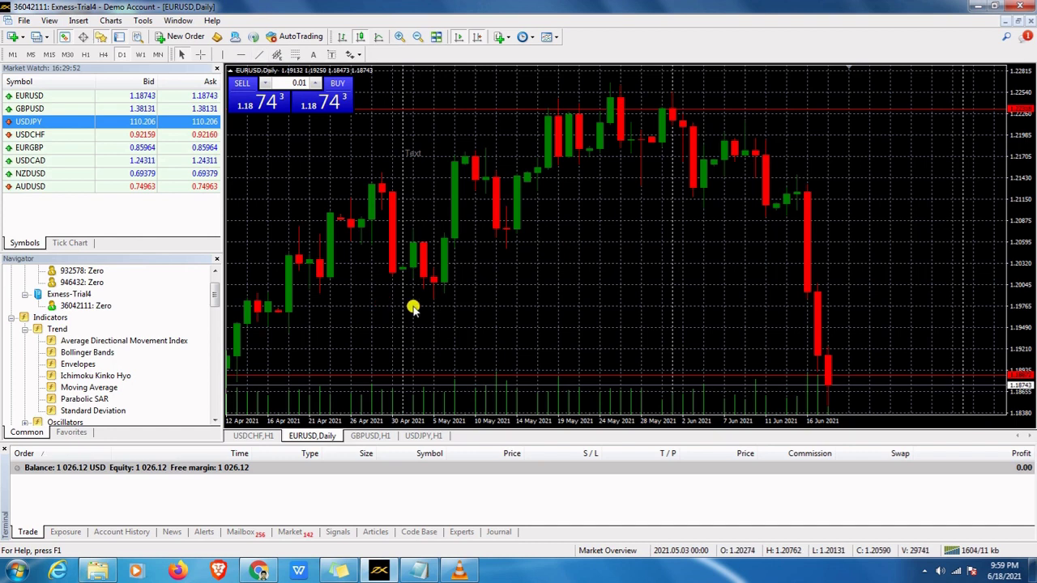
Step: Draw a Fibonacci retracement stretching up toward the chart top
scroll(449, 293, up, 1)
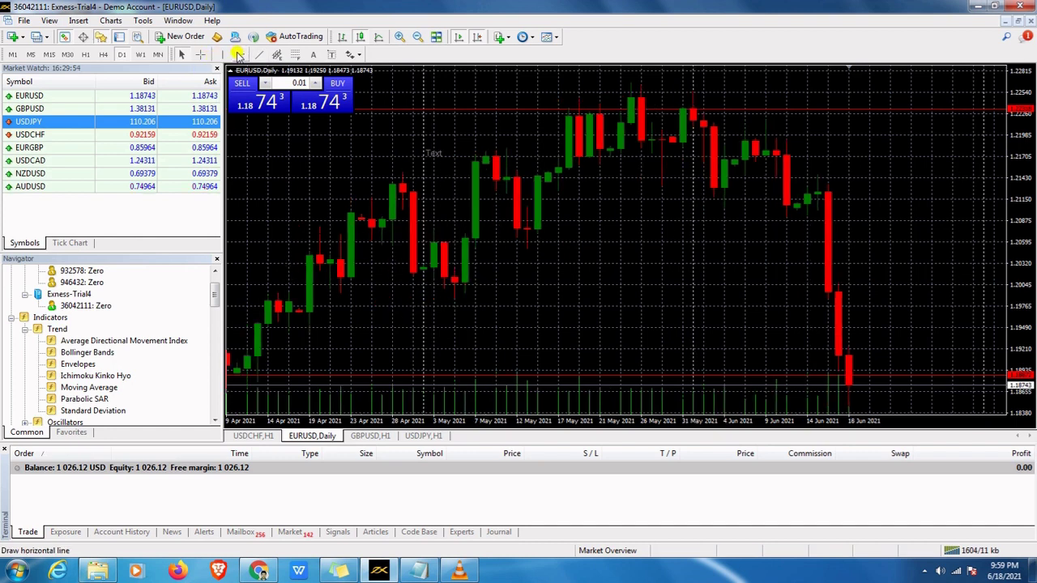
click(295, 54)
click(485, 296)
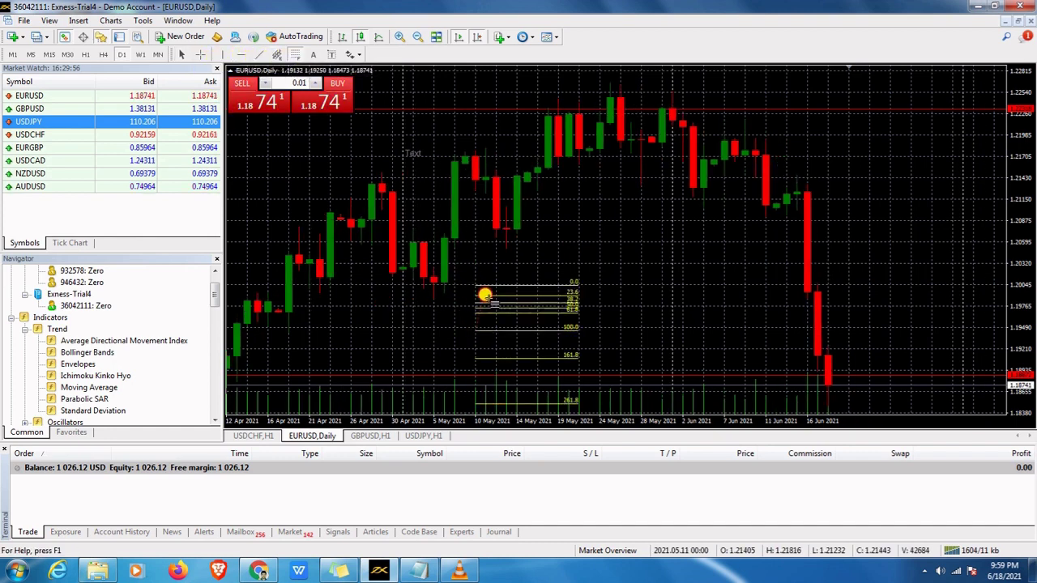
drag(484, 296, 579, 83)
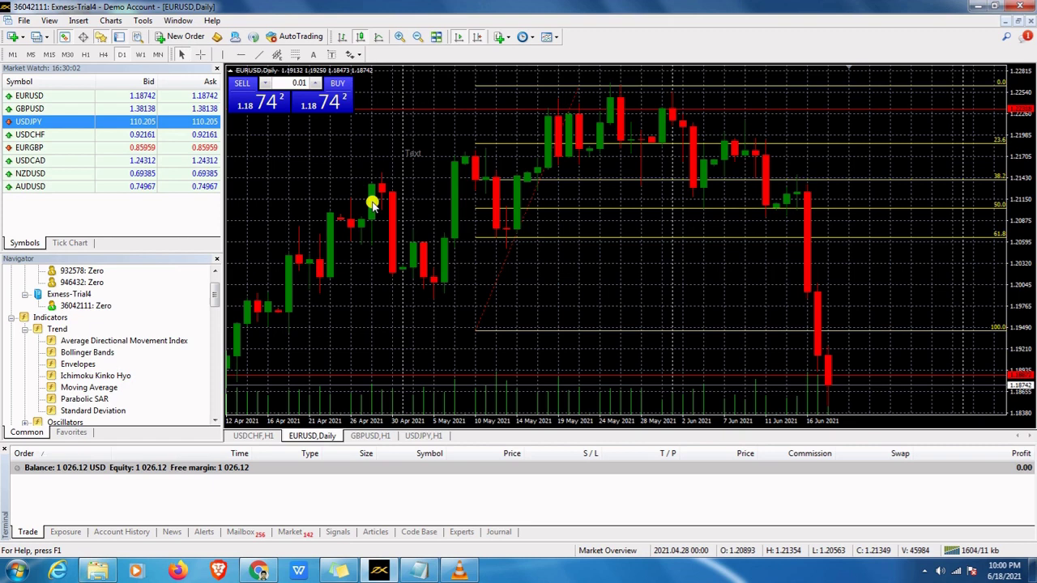
Step: Open the Objects List and tick both horizontal lines, the Text, Trendline and Fibo objects
right_click(347, 144)
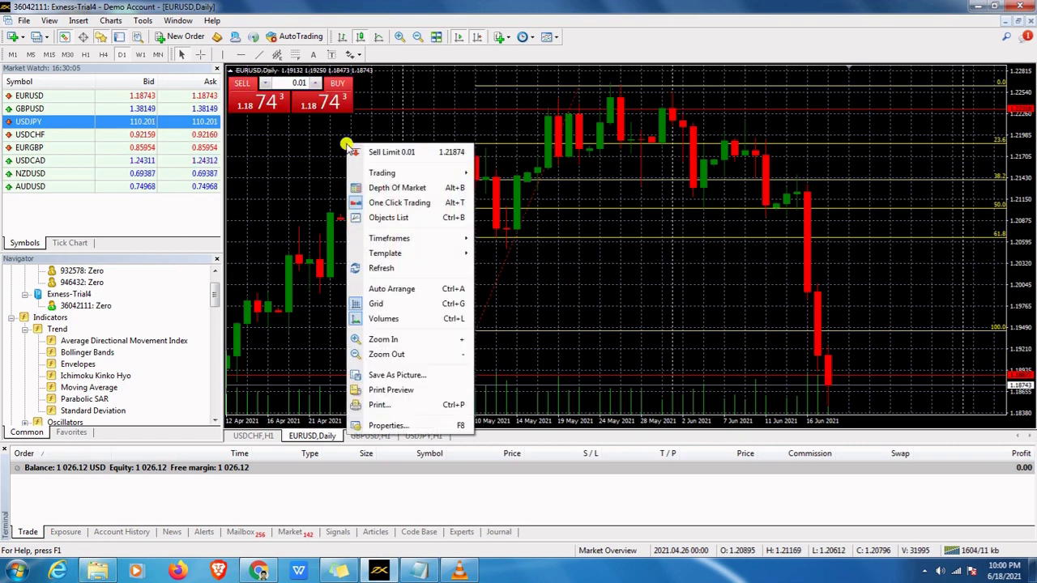
click(496, 86)
right_click(559, 101)
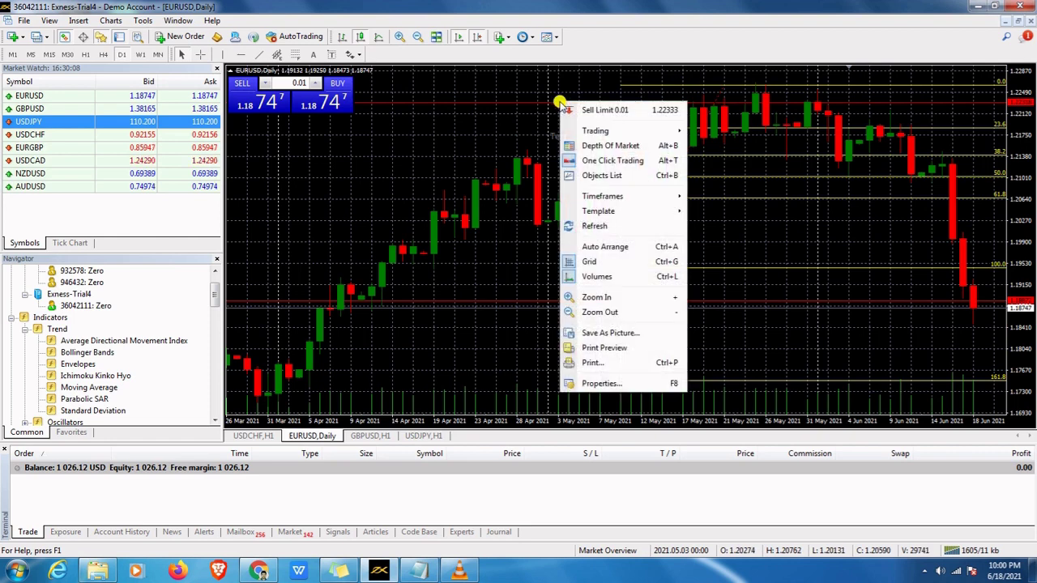
click(606, 176)
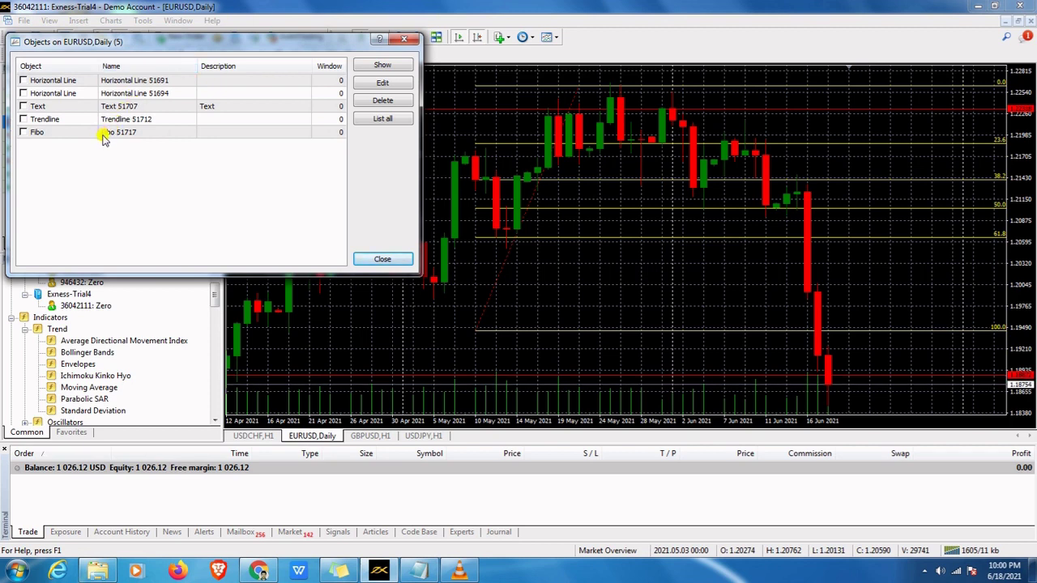
click(22, 80)
click(22, 93)
click(23, 106)
click(23, 119)
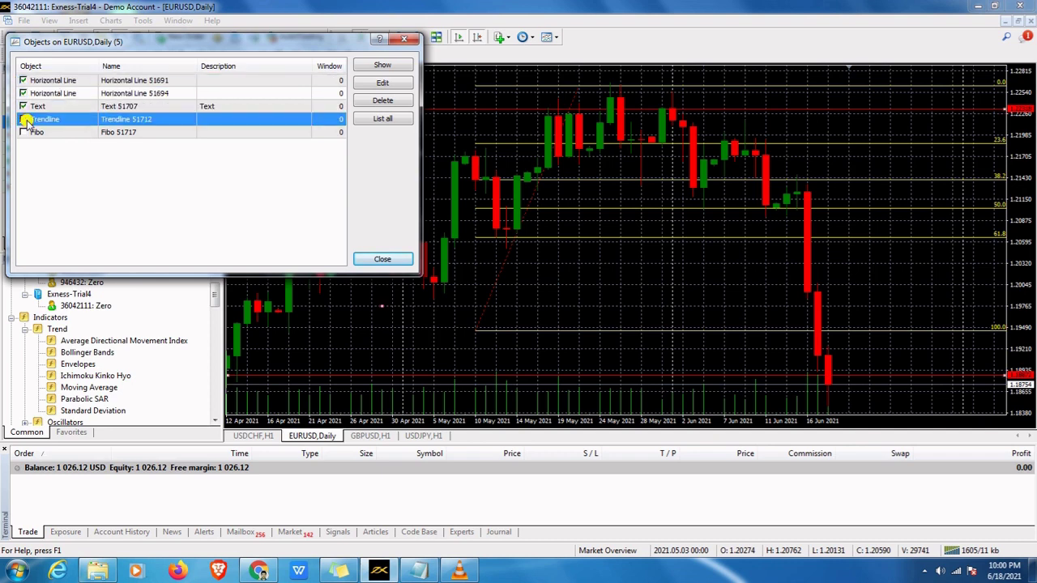
click(24, 132)
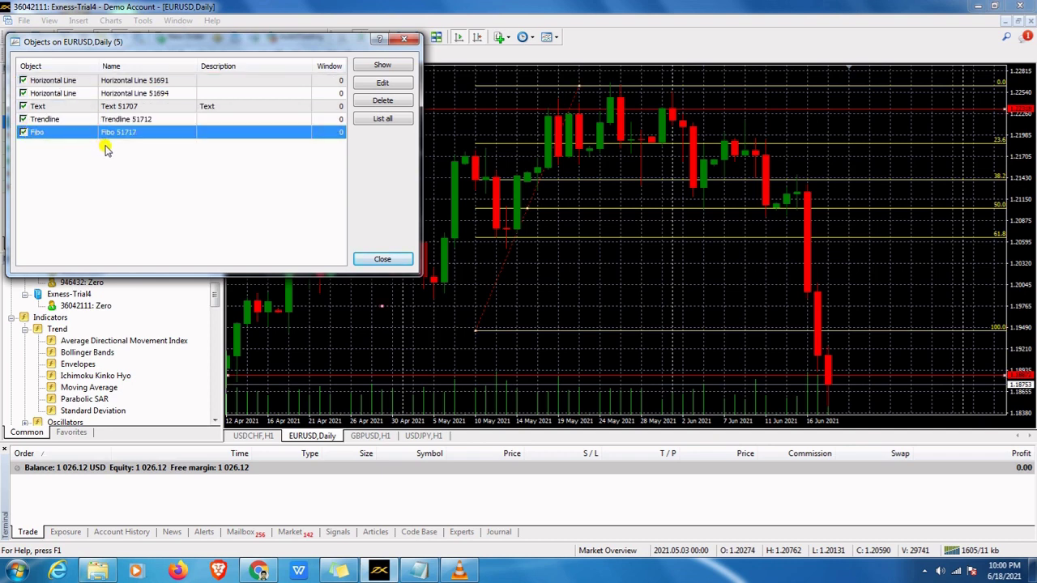
Step: Delete the Fibo, Trendline, Text and both horizontal lines, then close the empty list
click(385, 103)
click(380, 102)
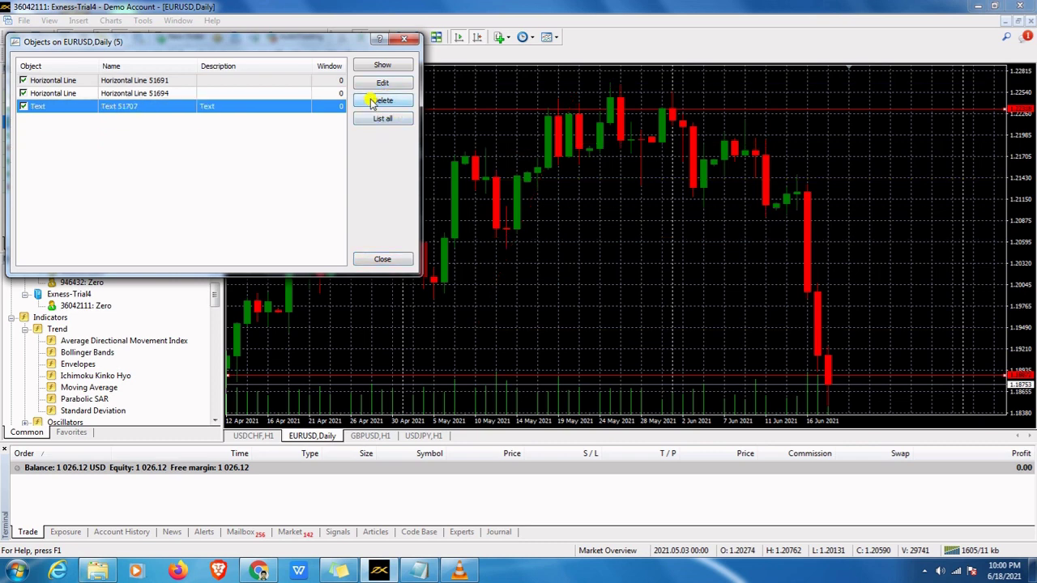
click(374, 101)
click(373, 102)
click(377, 101)
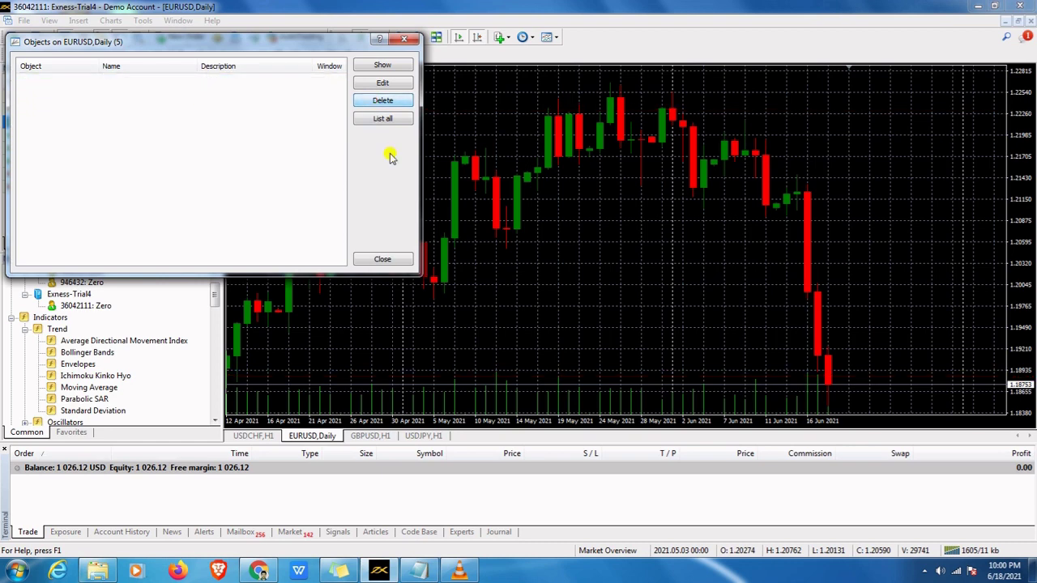
click(392, 259)
Step: Choose Show All in Market Watch and scroll the full list, including XAUUSD, BTCUSD and ETHUSD
mouse_move(404, 267)
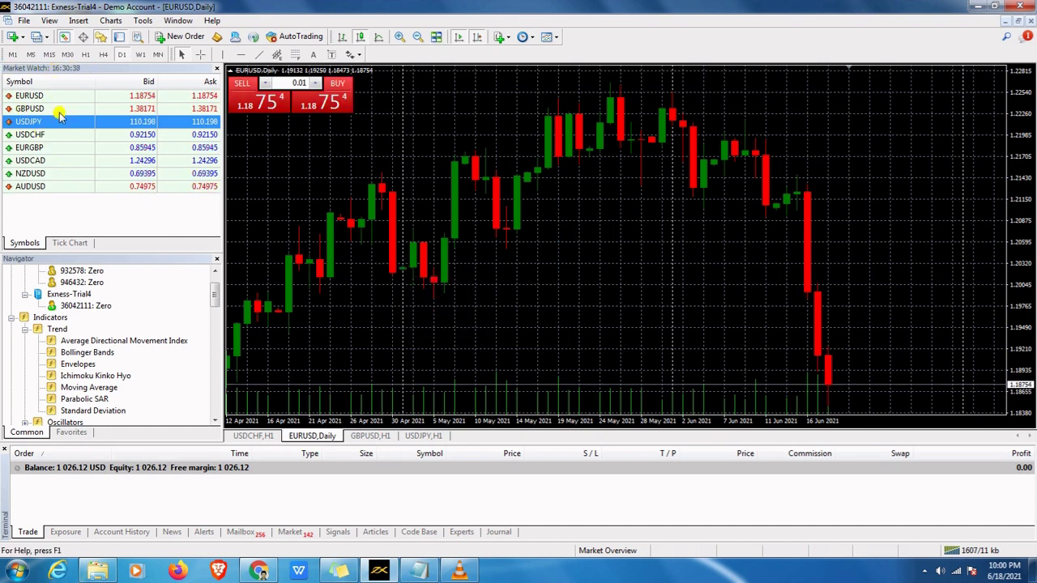
mouse_move(40, 191)
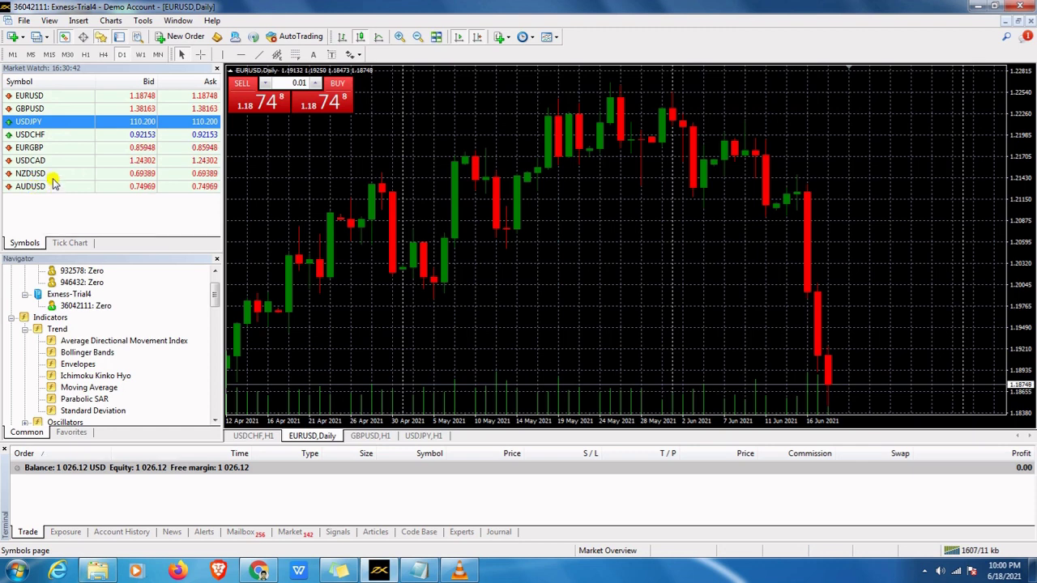
mouse_move(49, 153)
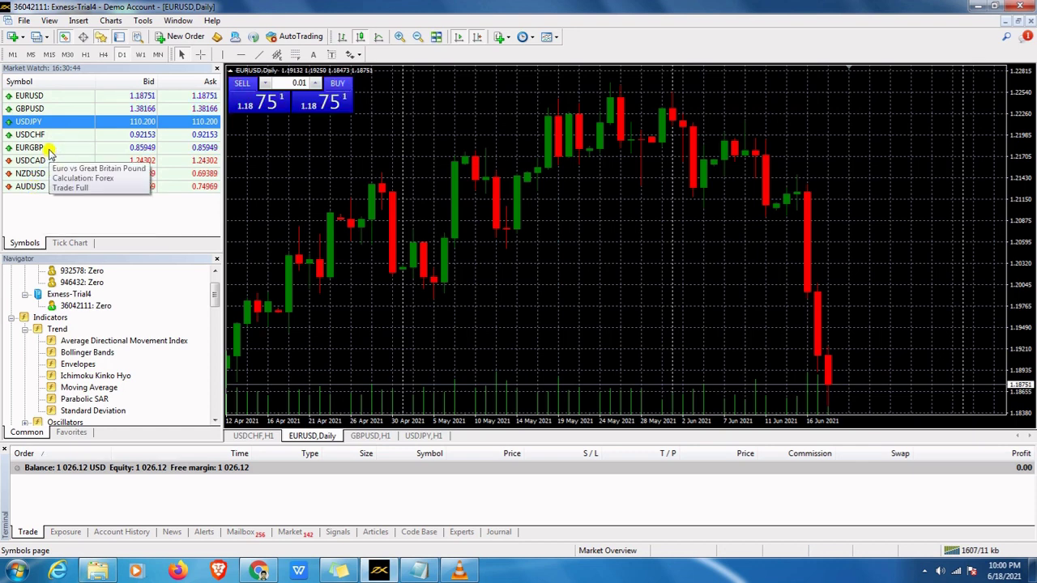
right_click(52, 172)
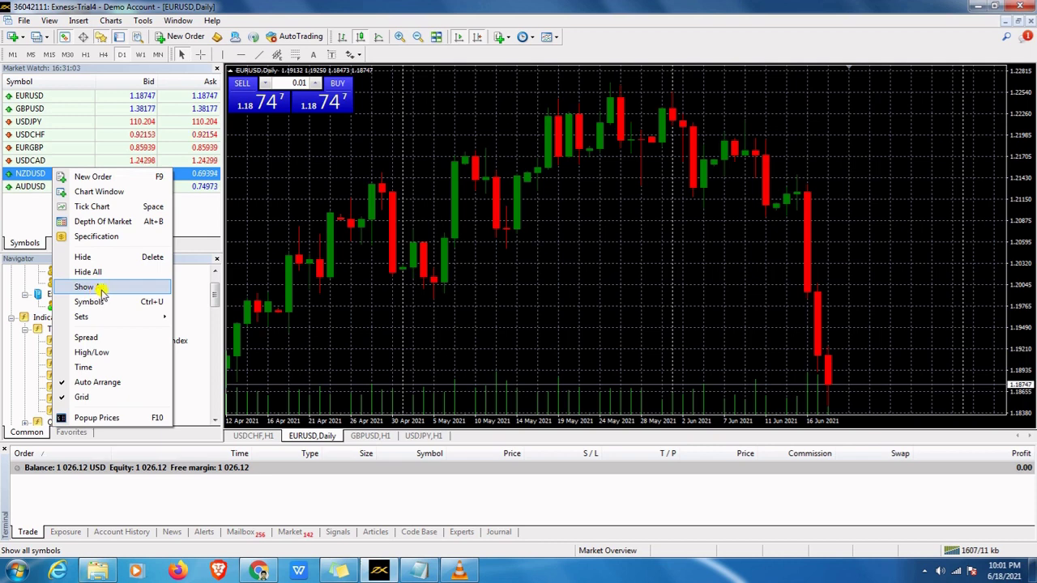
click(101, 290)
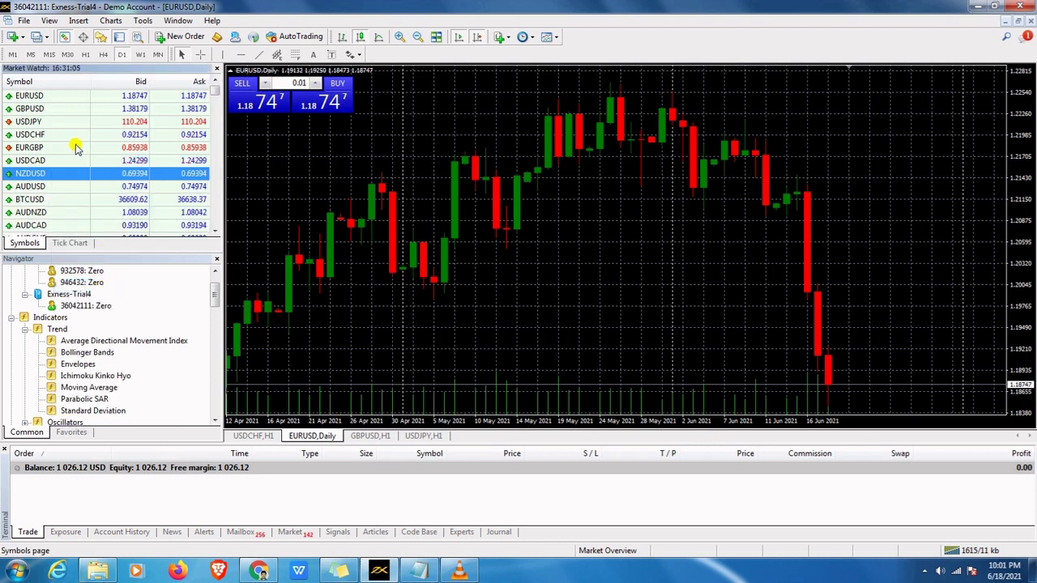
scroll(80, 153, down, 2)
scroll(81, 154, down, 3)
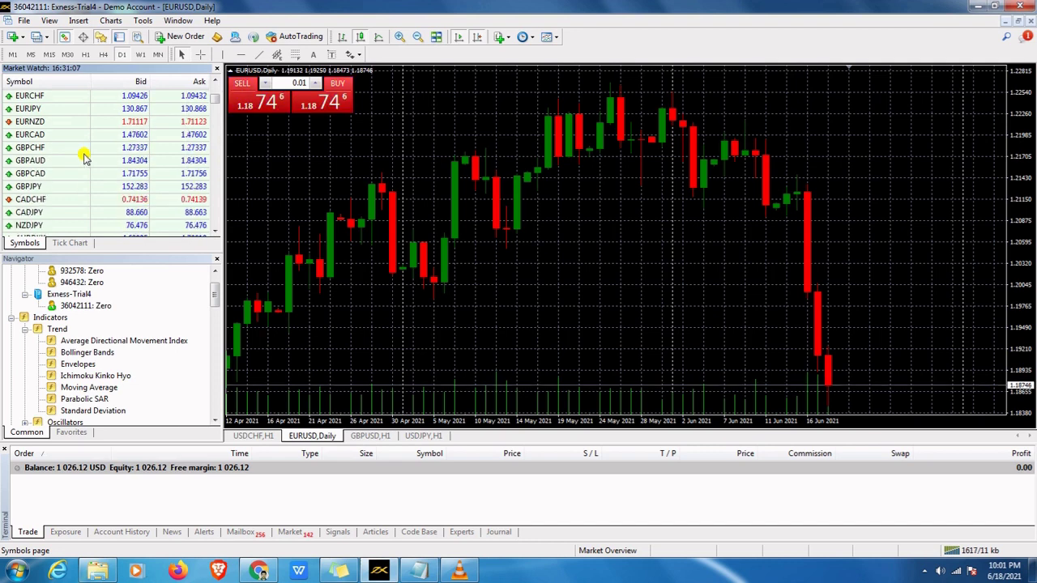
scroll(85, 156, down, 2)
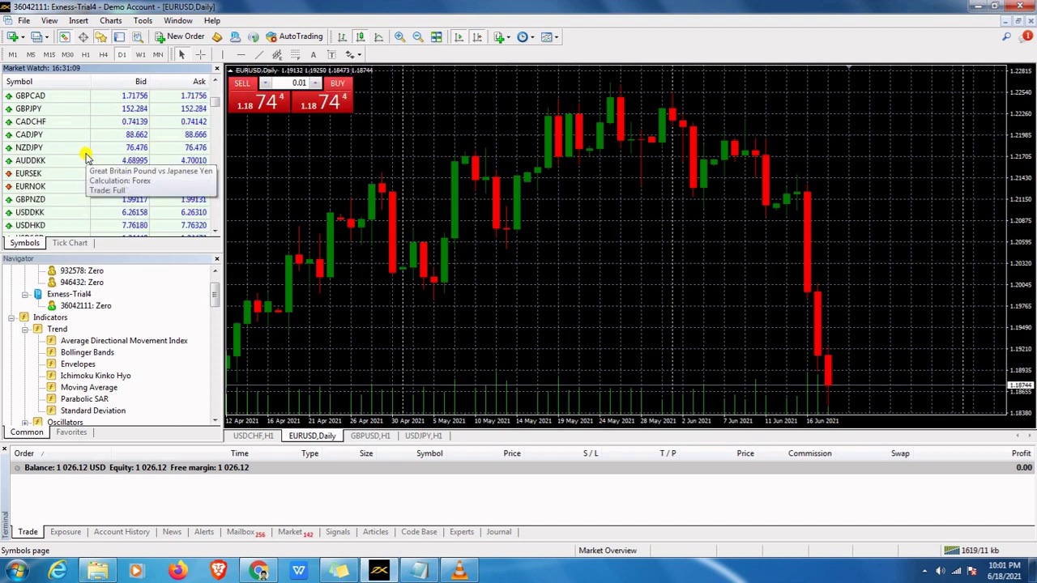
scroll(84, 156, down, 1)
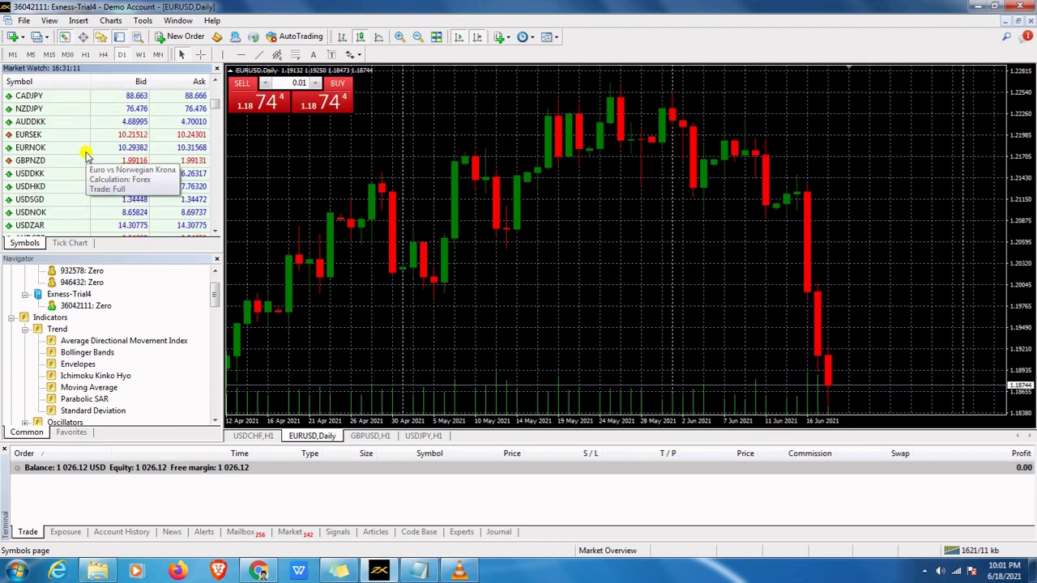
scroll(77, 162, down, 4)
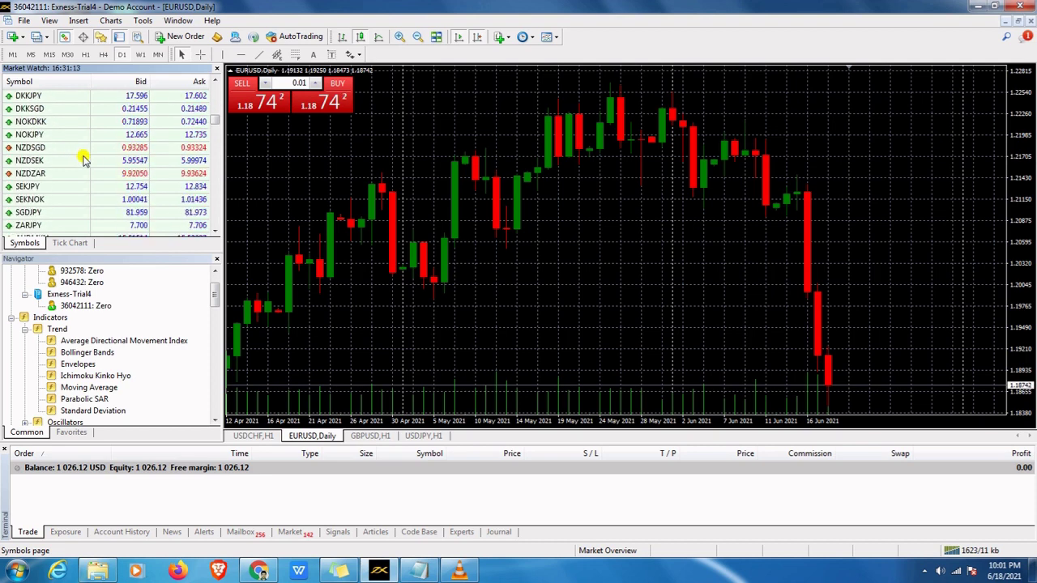
scroll(88, 196, down, 2)
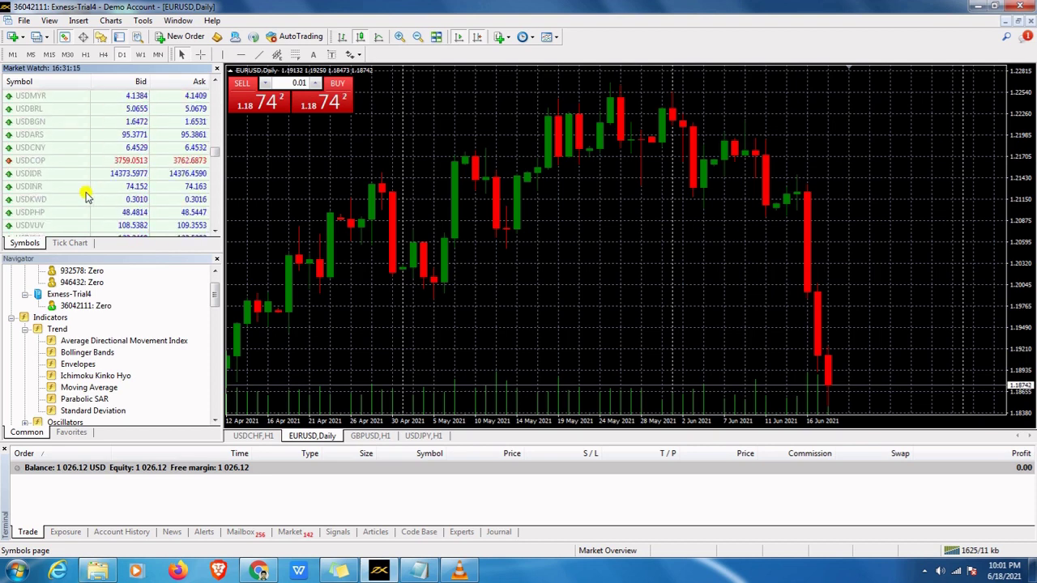
scroll(81, 191, up, 4)
scroll(81, 192, up, 4)
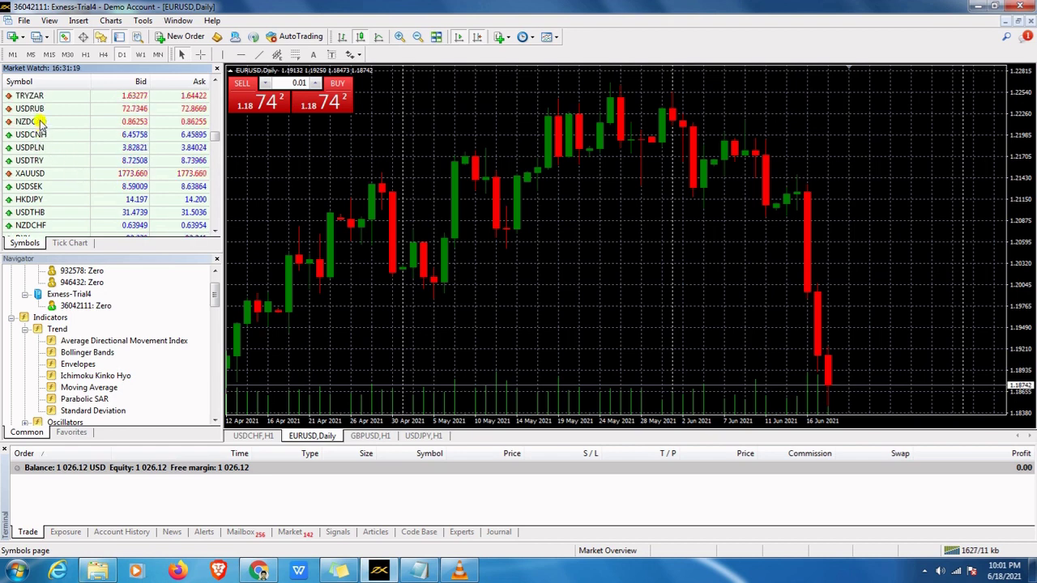
Step: Open a new chart window for NZDCAD from its Market Watch menu
click(37, 121)
right_click(38, 121)
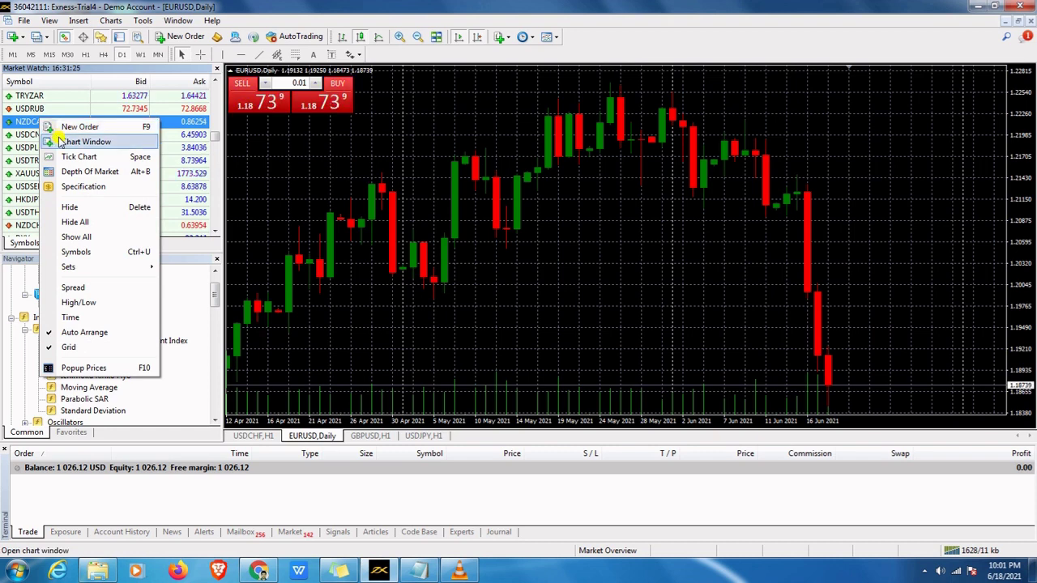
click(69, 143)
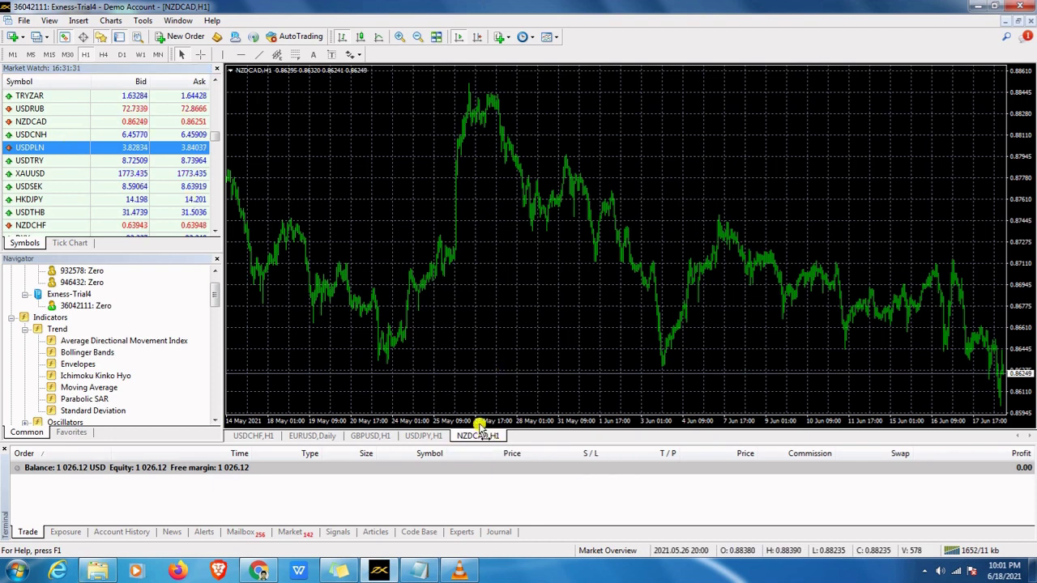
Step: Enable the Spread column in Market Watch, then dismiss the column menu without further changes
right_click(40, 161)
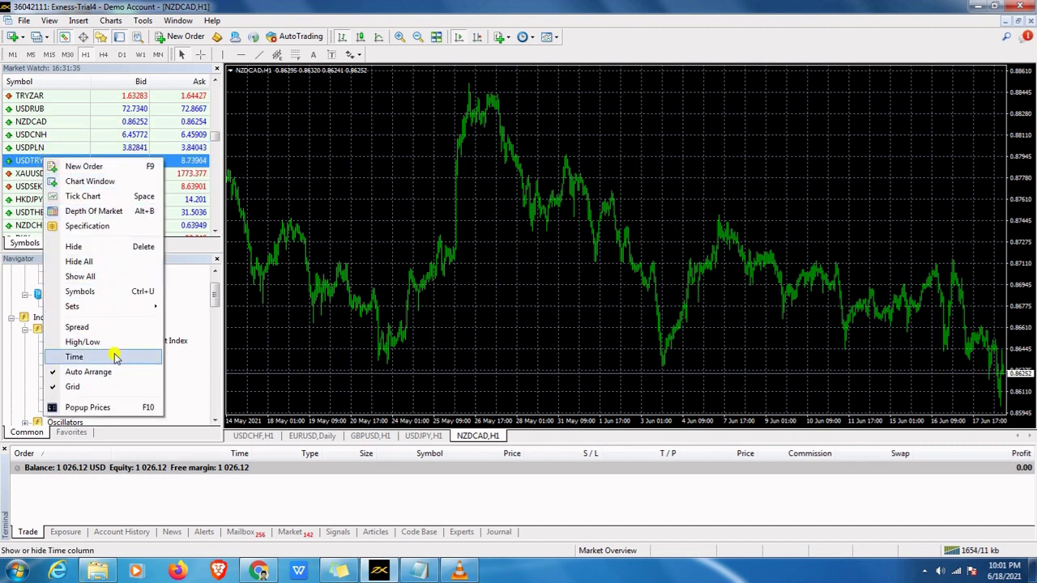
click(81, 328)
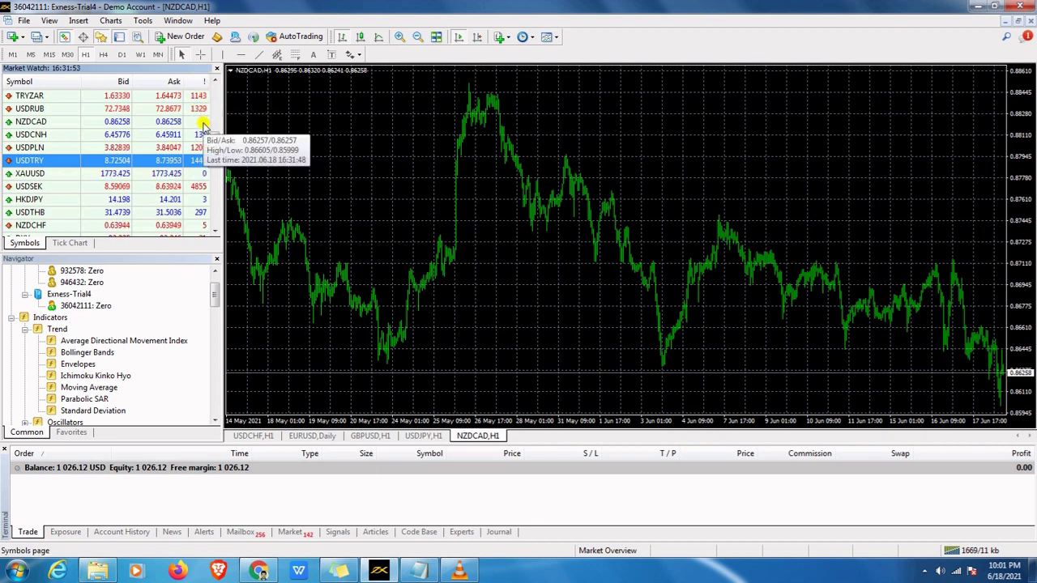
right_click(91, 150)
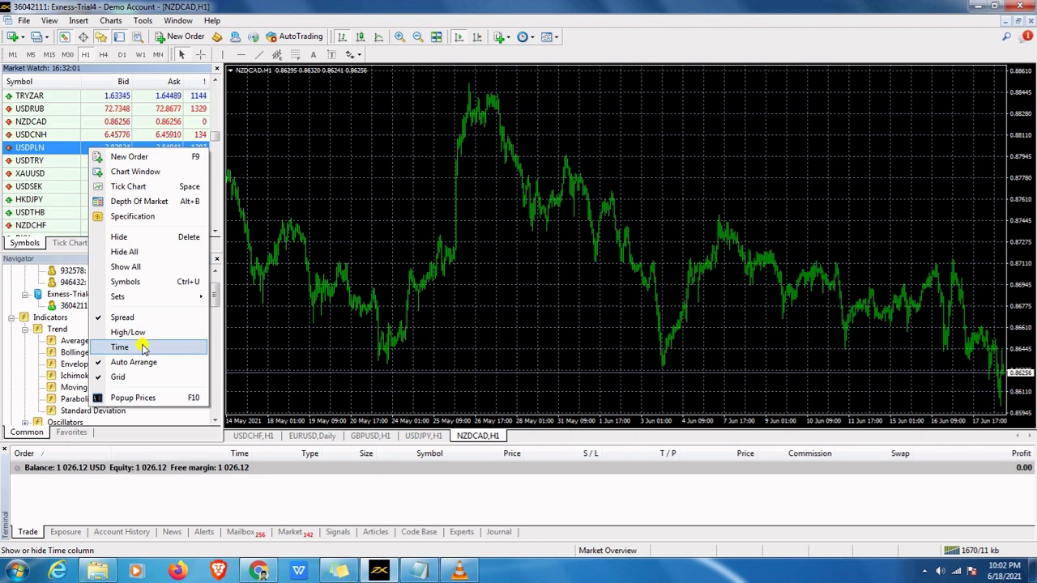
drag(281, 308, 295, 308)
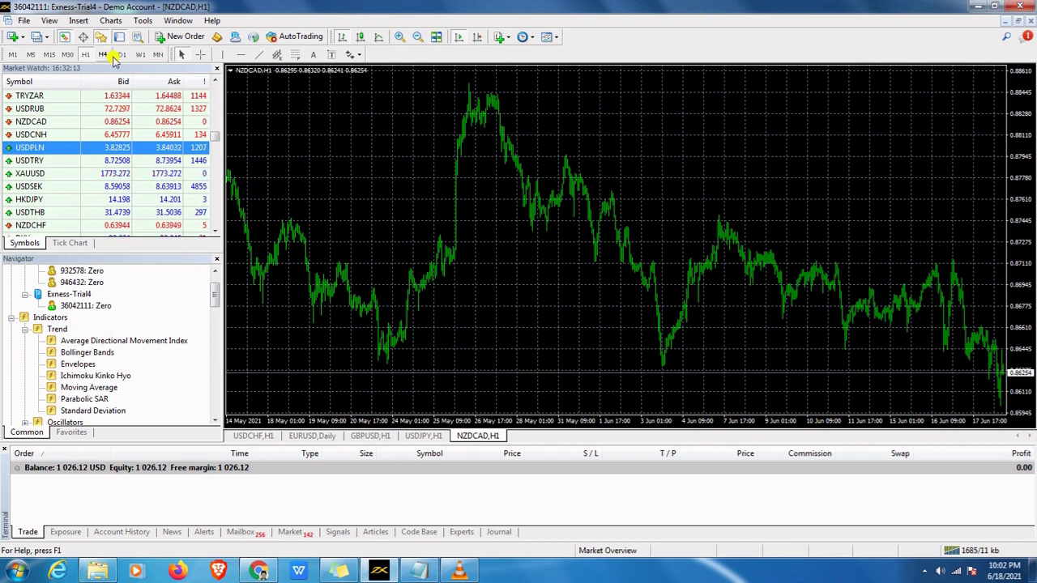
click(50, 20)
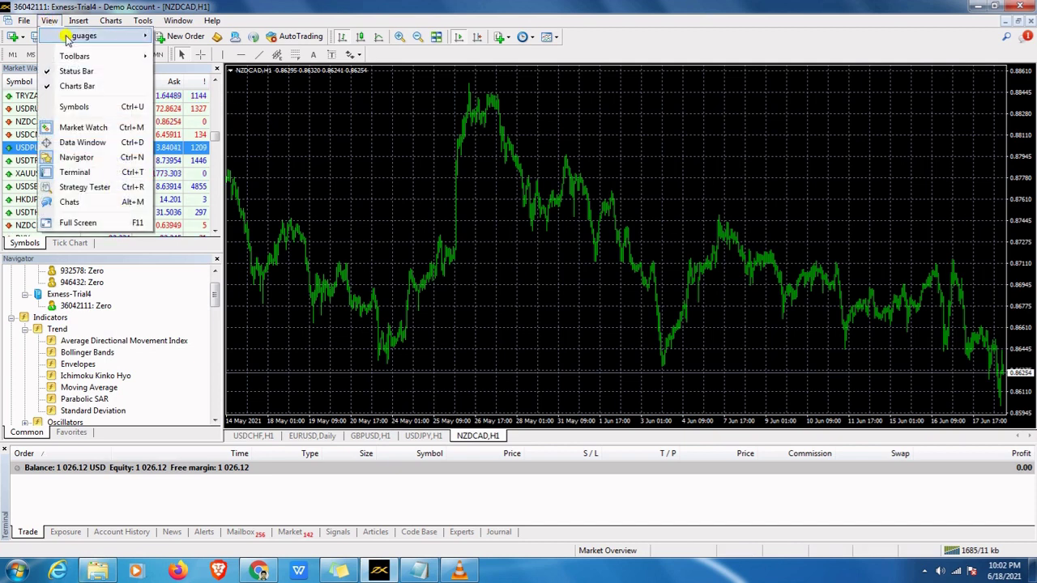
mouse_move(68, 39)
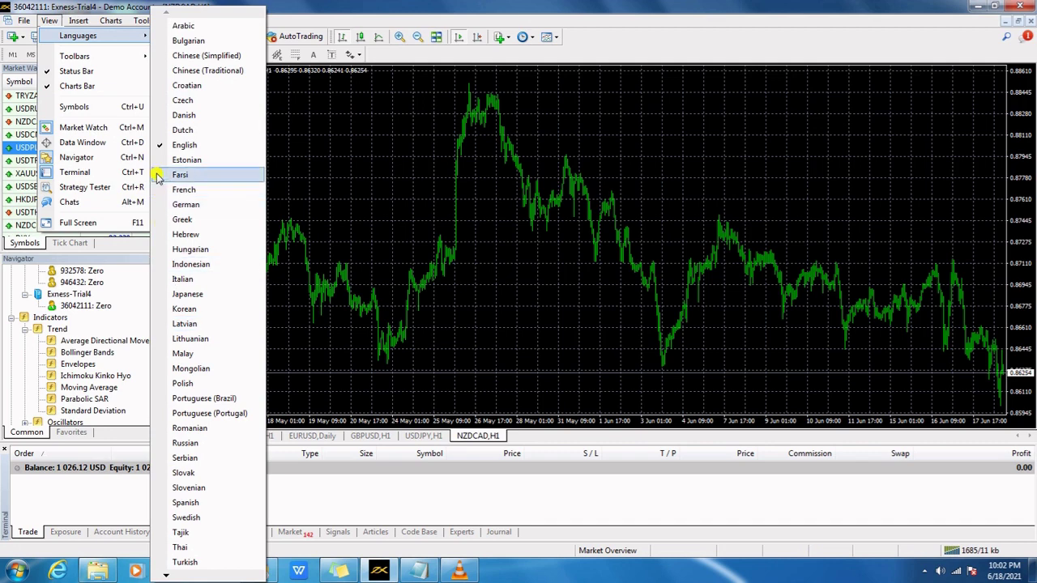
click(162, 145)
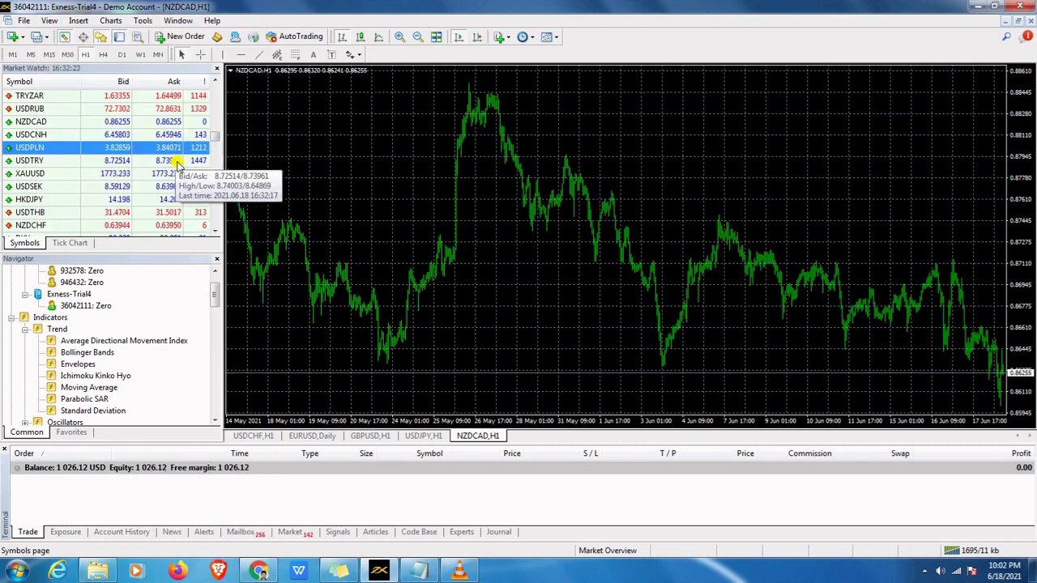
scroll(219, 271, up, 1)
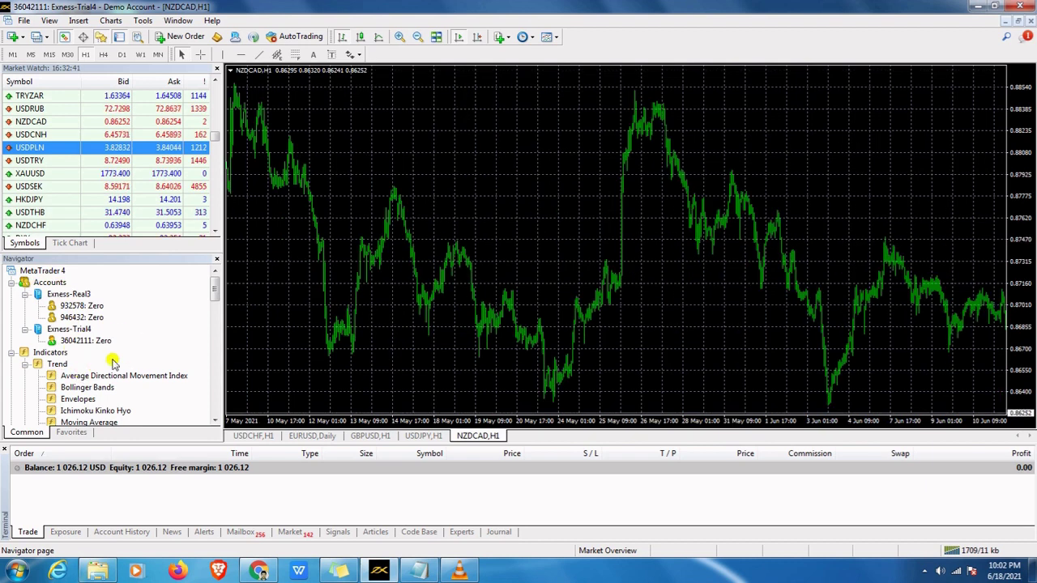
mouse_move(214, 292)
mouse_down()
mouse_move(213, 365)
mouse_move(214, 280)
mouse_up()
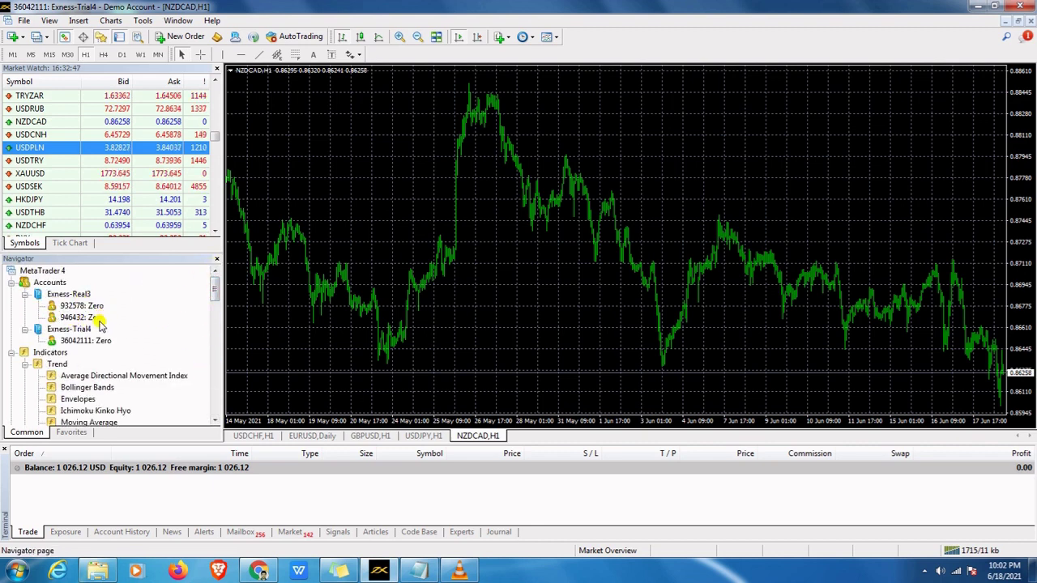
mouse_move(89, 322)
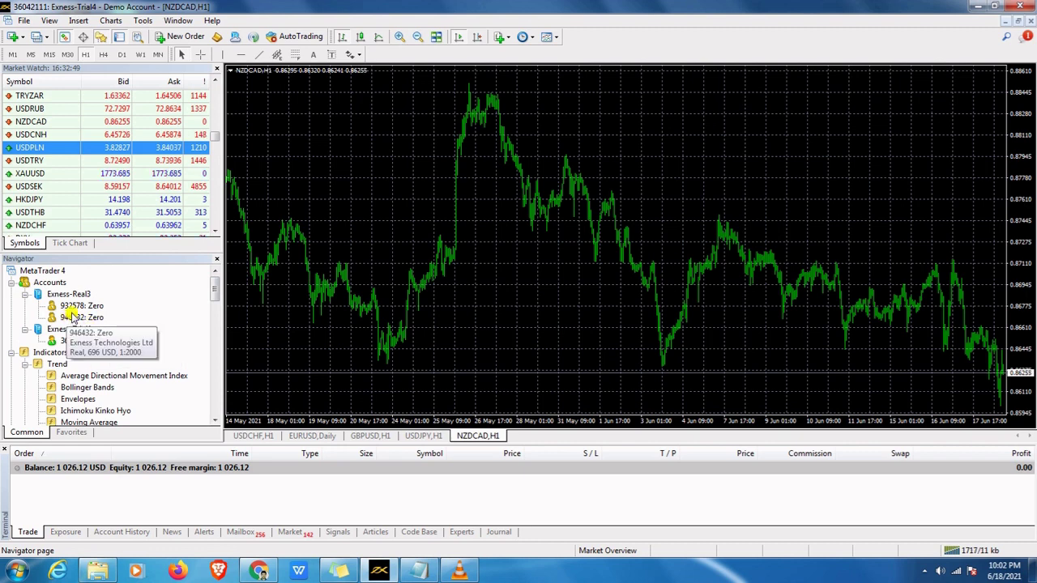
mouse_move(91, 344)
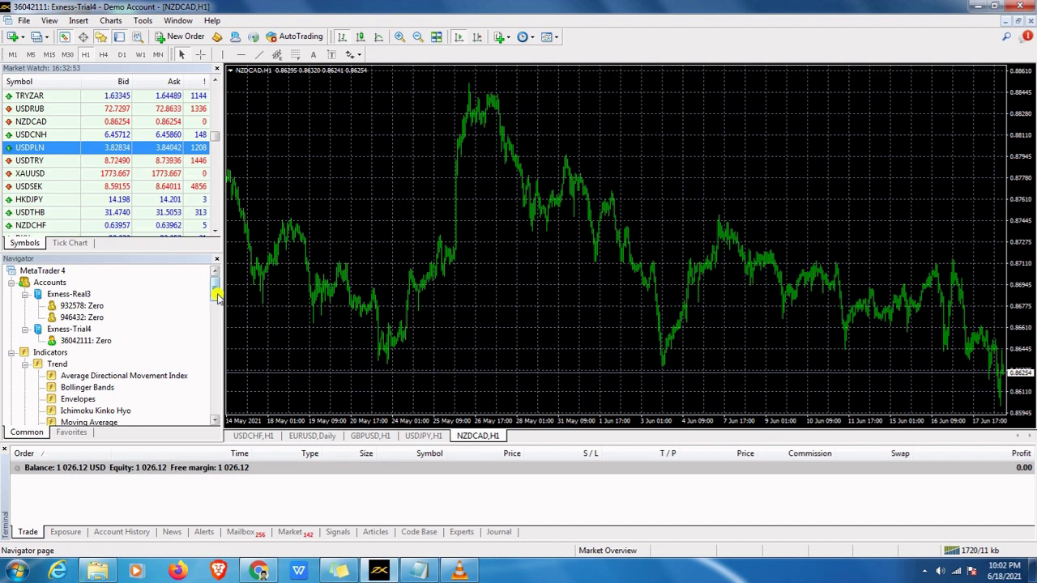
drag(217, 296, 209, 365)
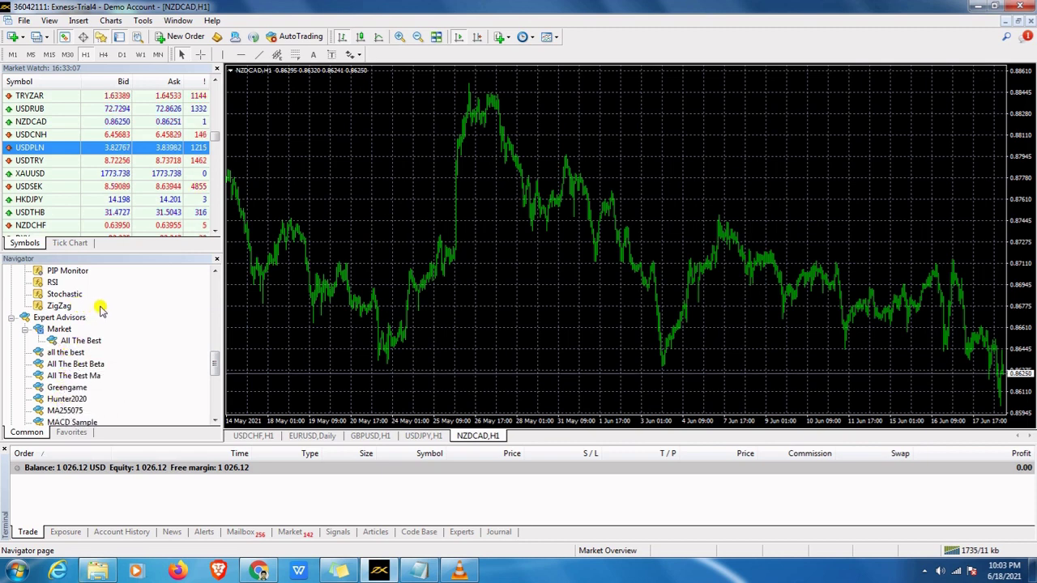
drag(213, 369, 215, 270)
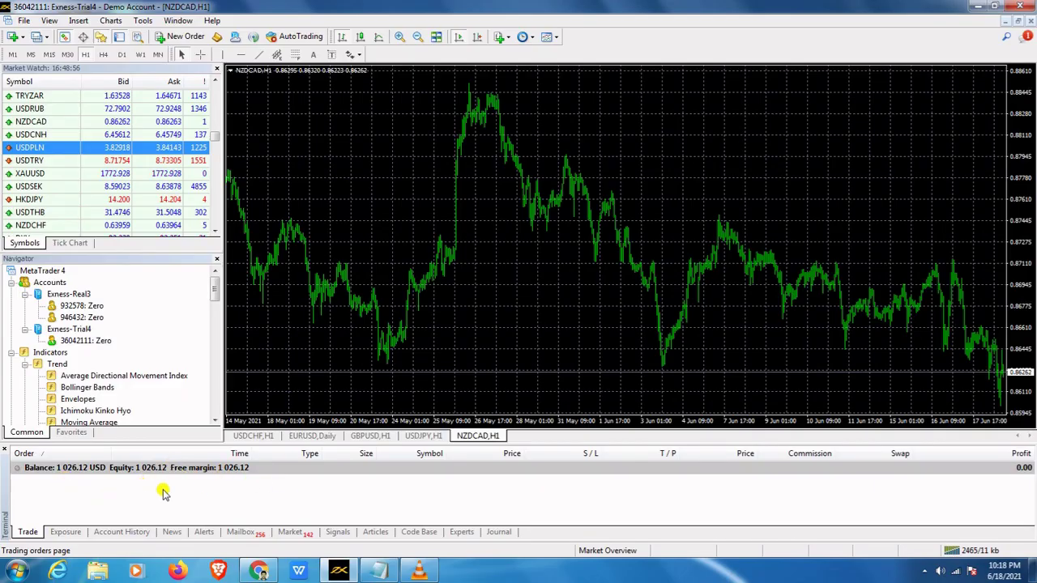
click(48, 21)
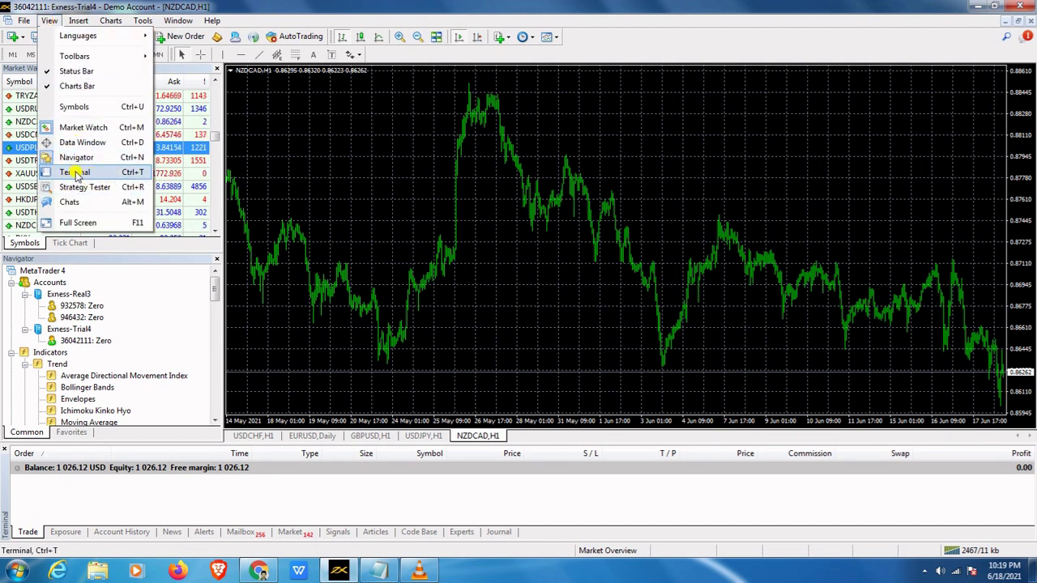
click(404, 397)
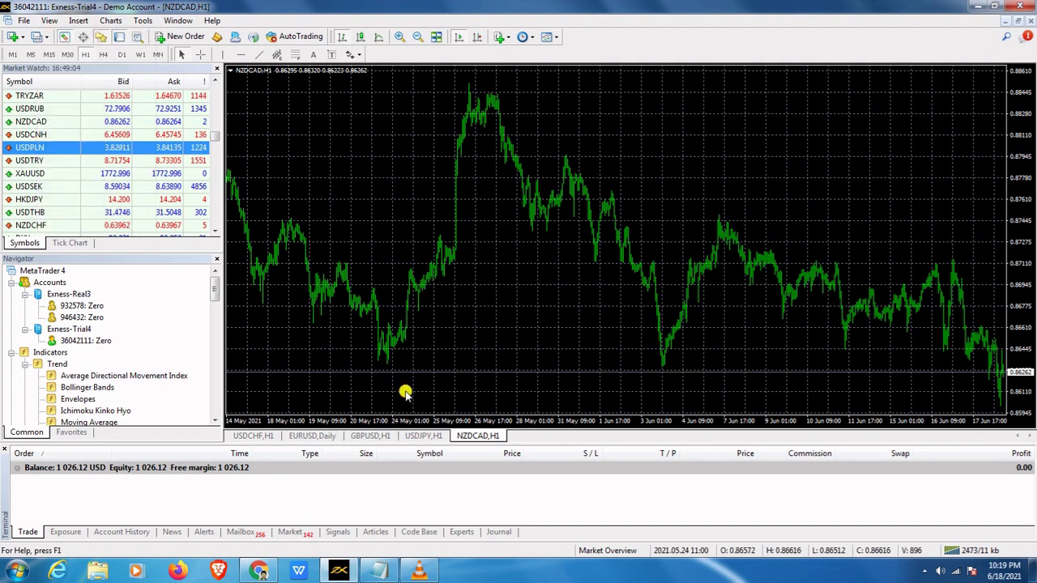